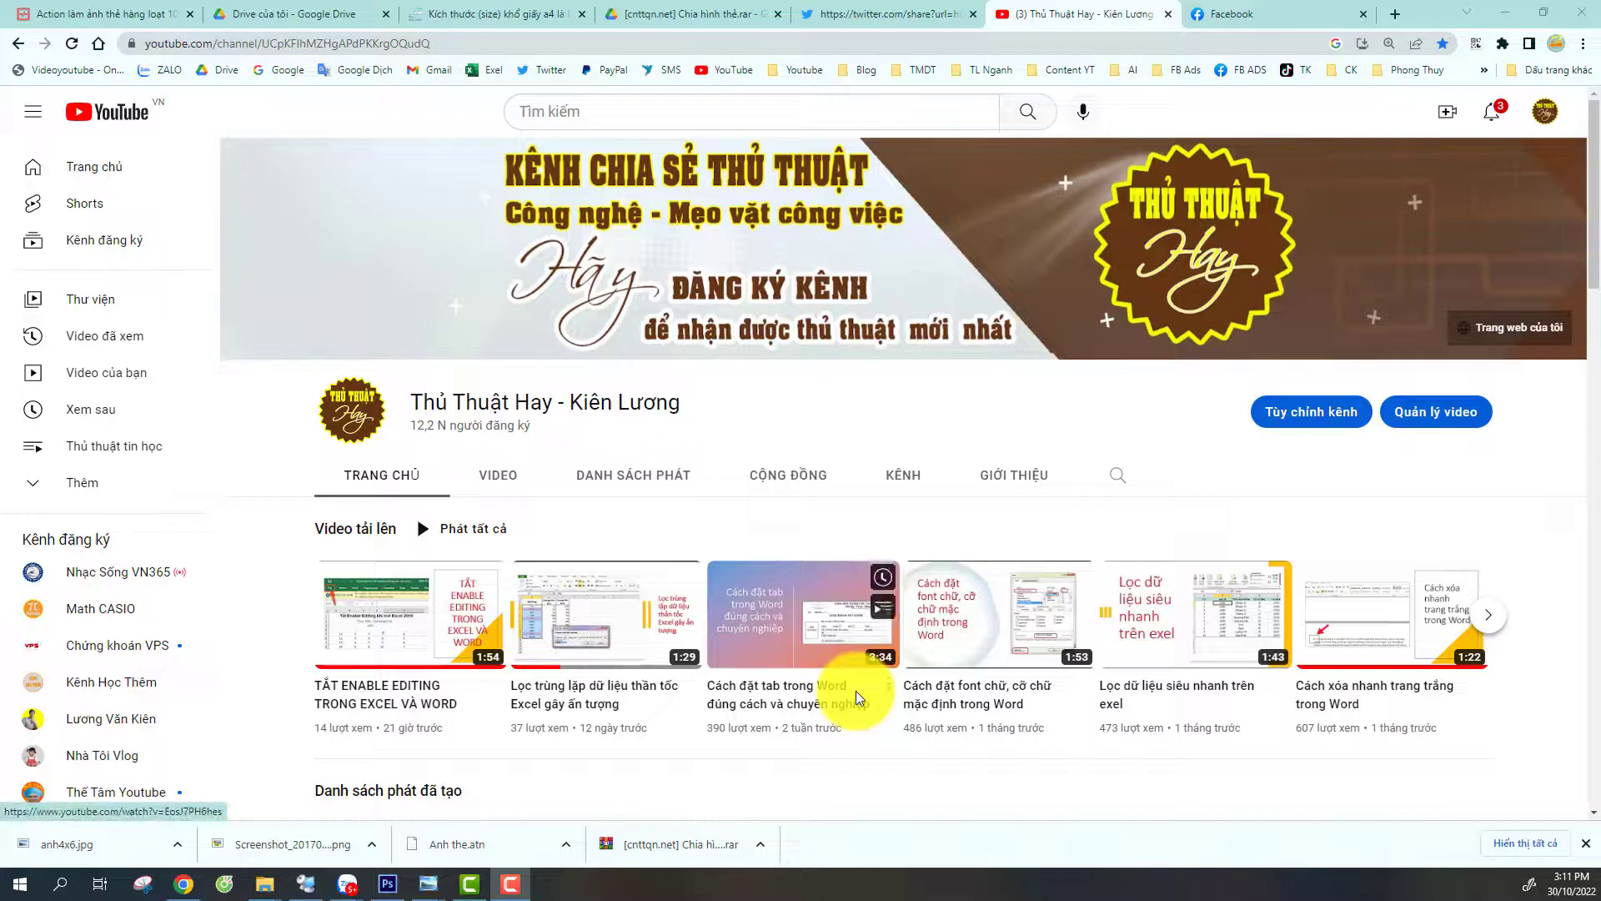
Scroll down through the YouTube channel's videos and back up to the top
scroll(807, 561, "down", 2)
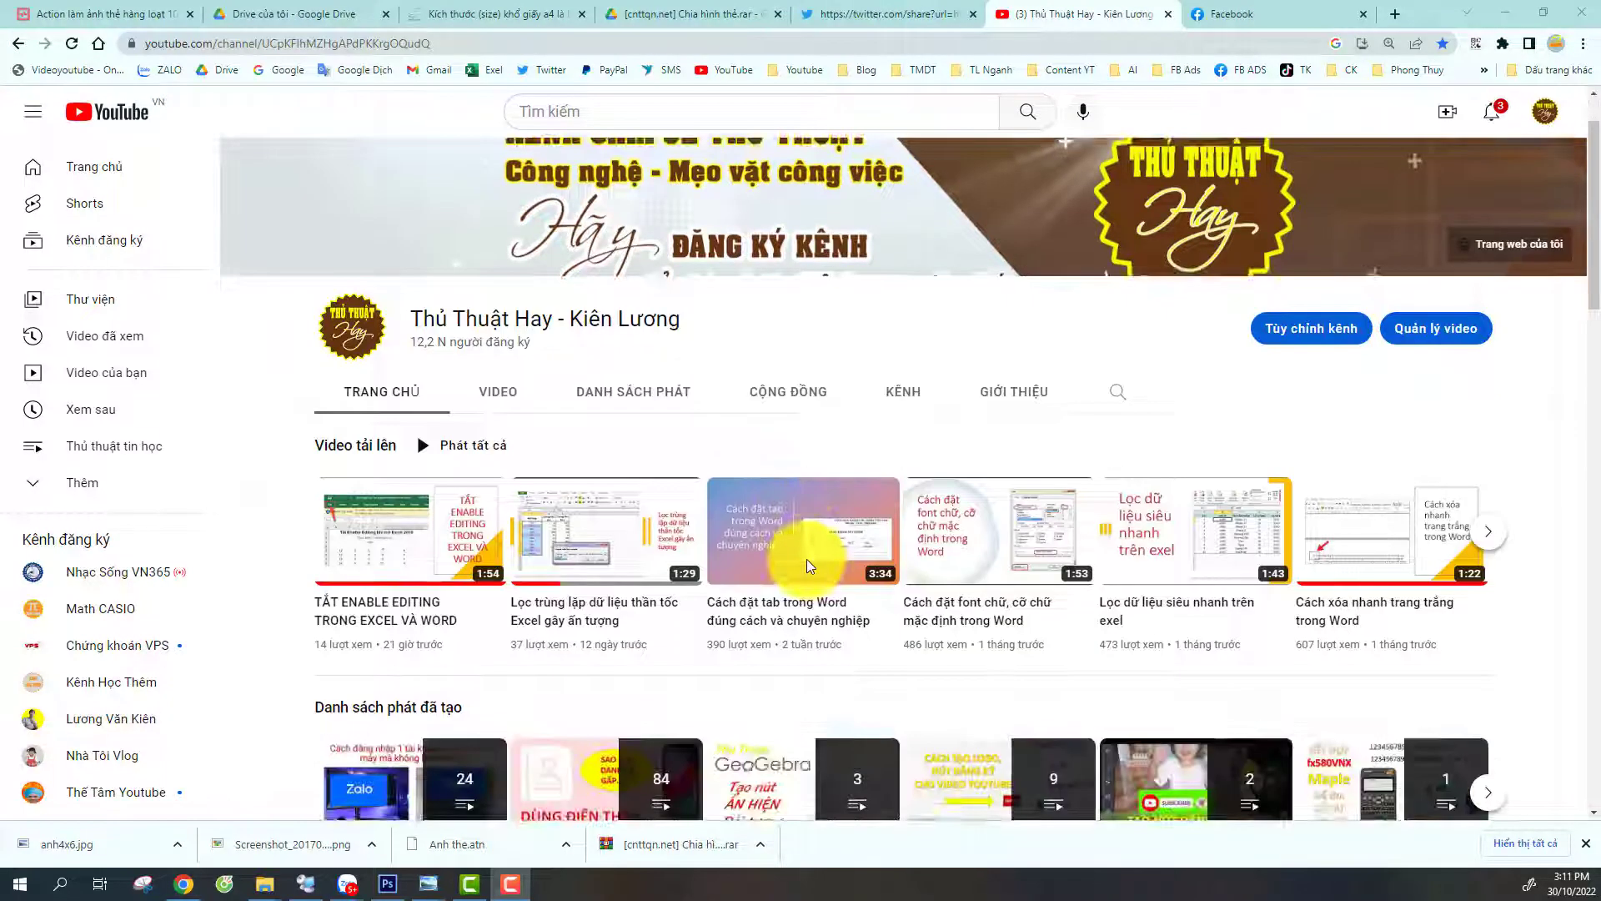
scroll(807, 561, "down", 3)
scroll(808, 562, "down", 3)
scroll(807, 559, "up", 5)
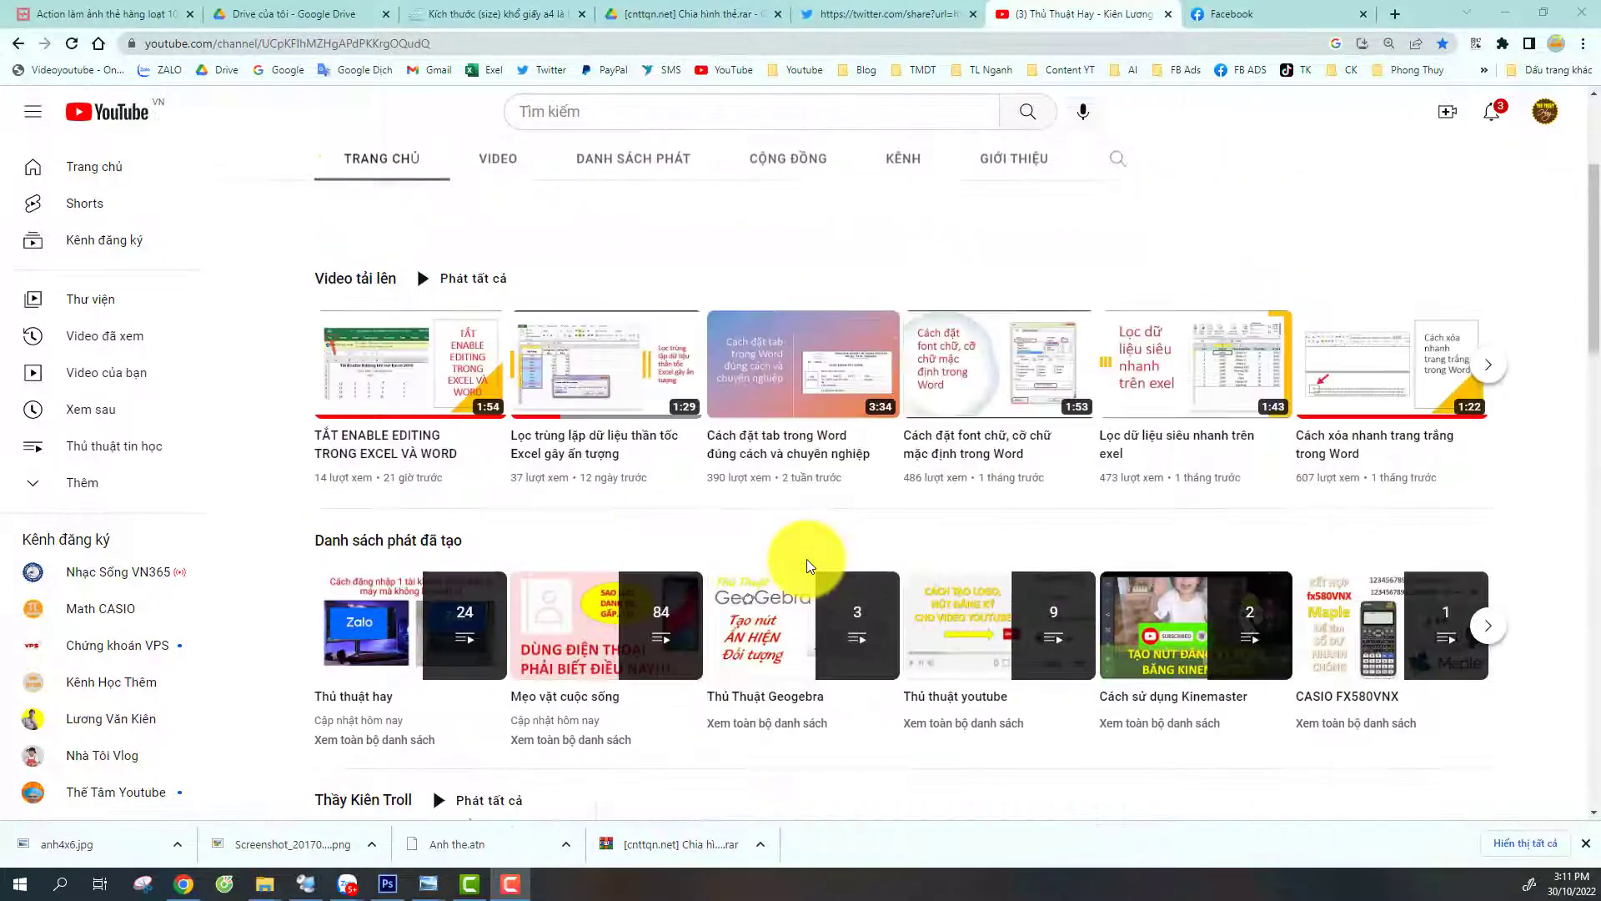
scroll(807, 559, "up", 3)
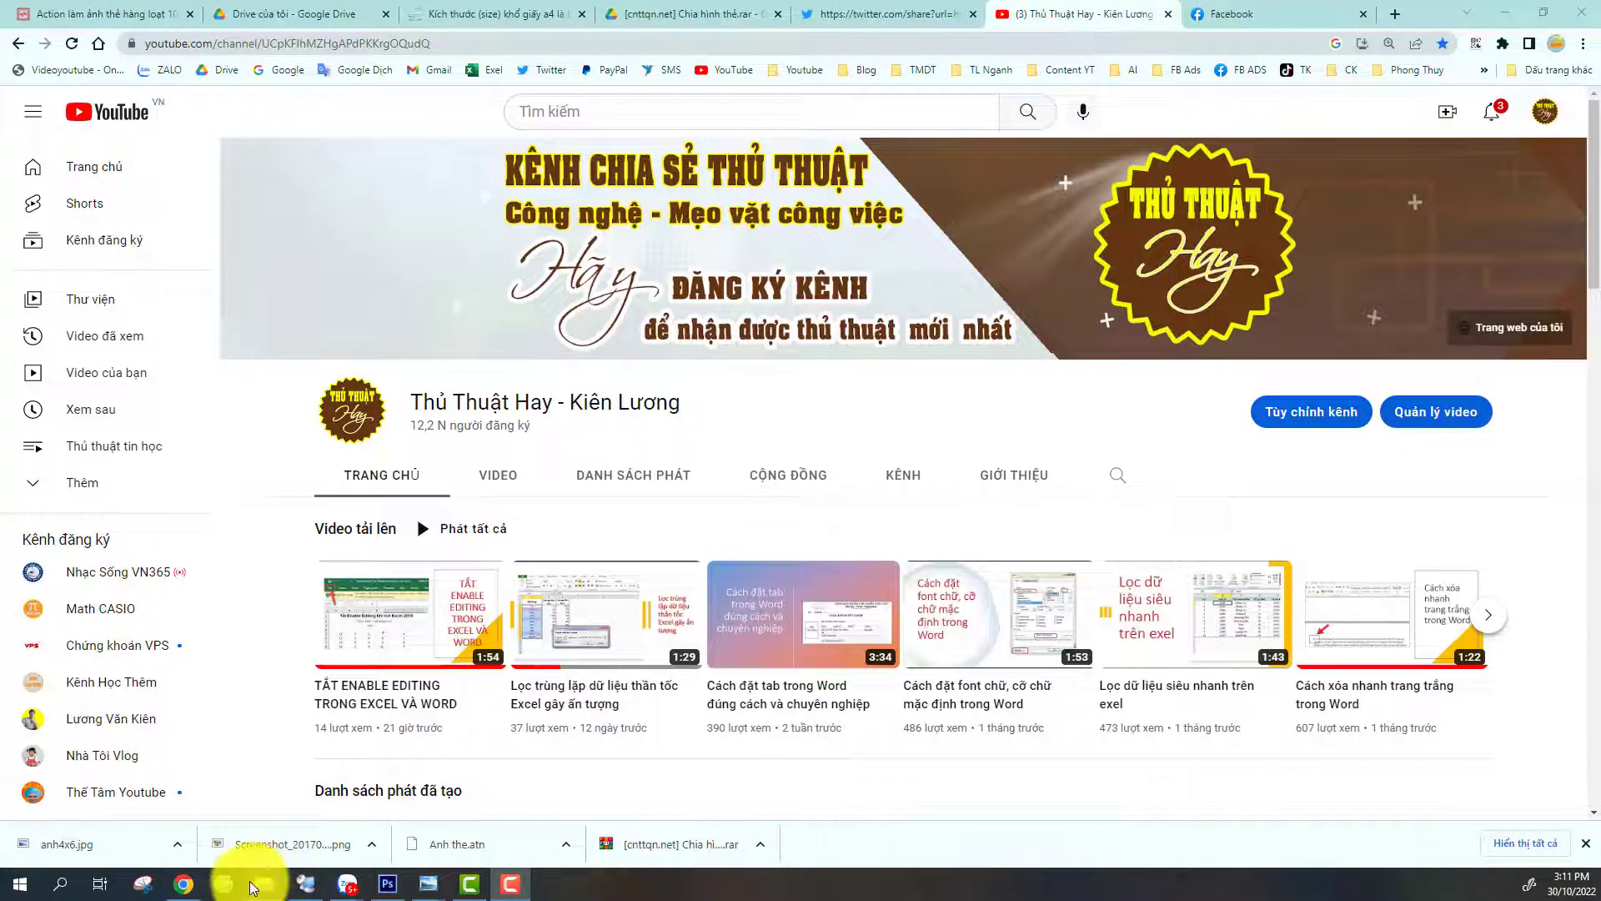
mouse_move(263, 884)
left_click(325, 834)
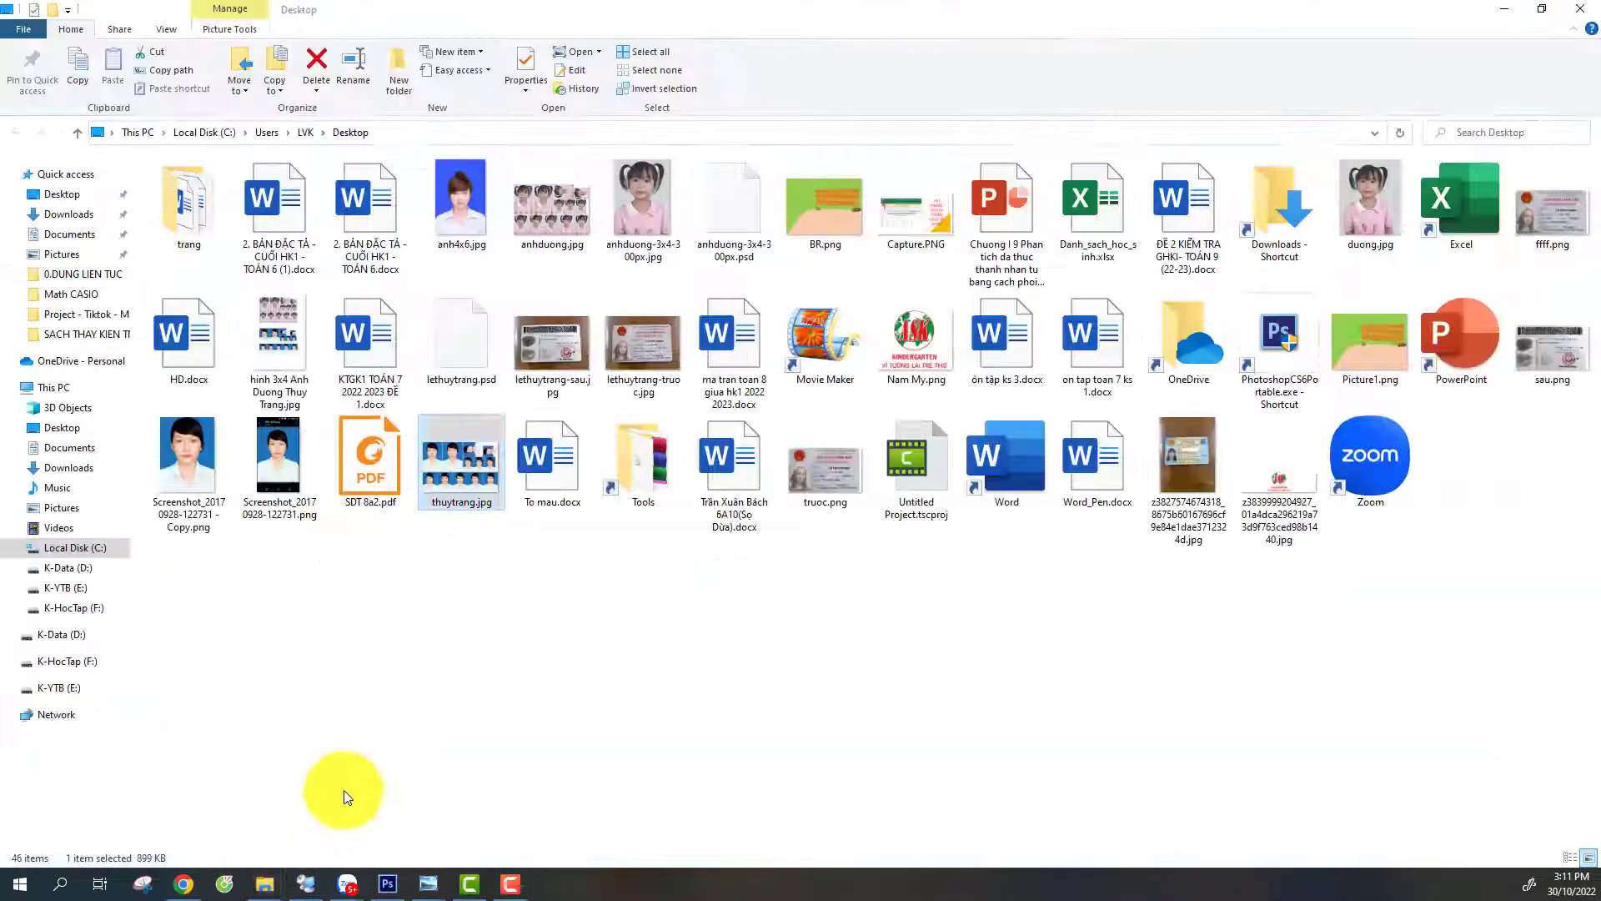
double_click(467, 482)
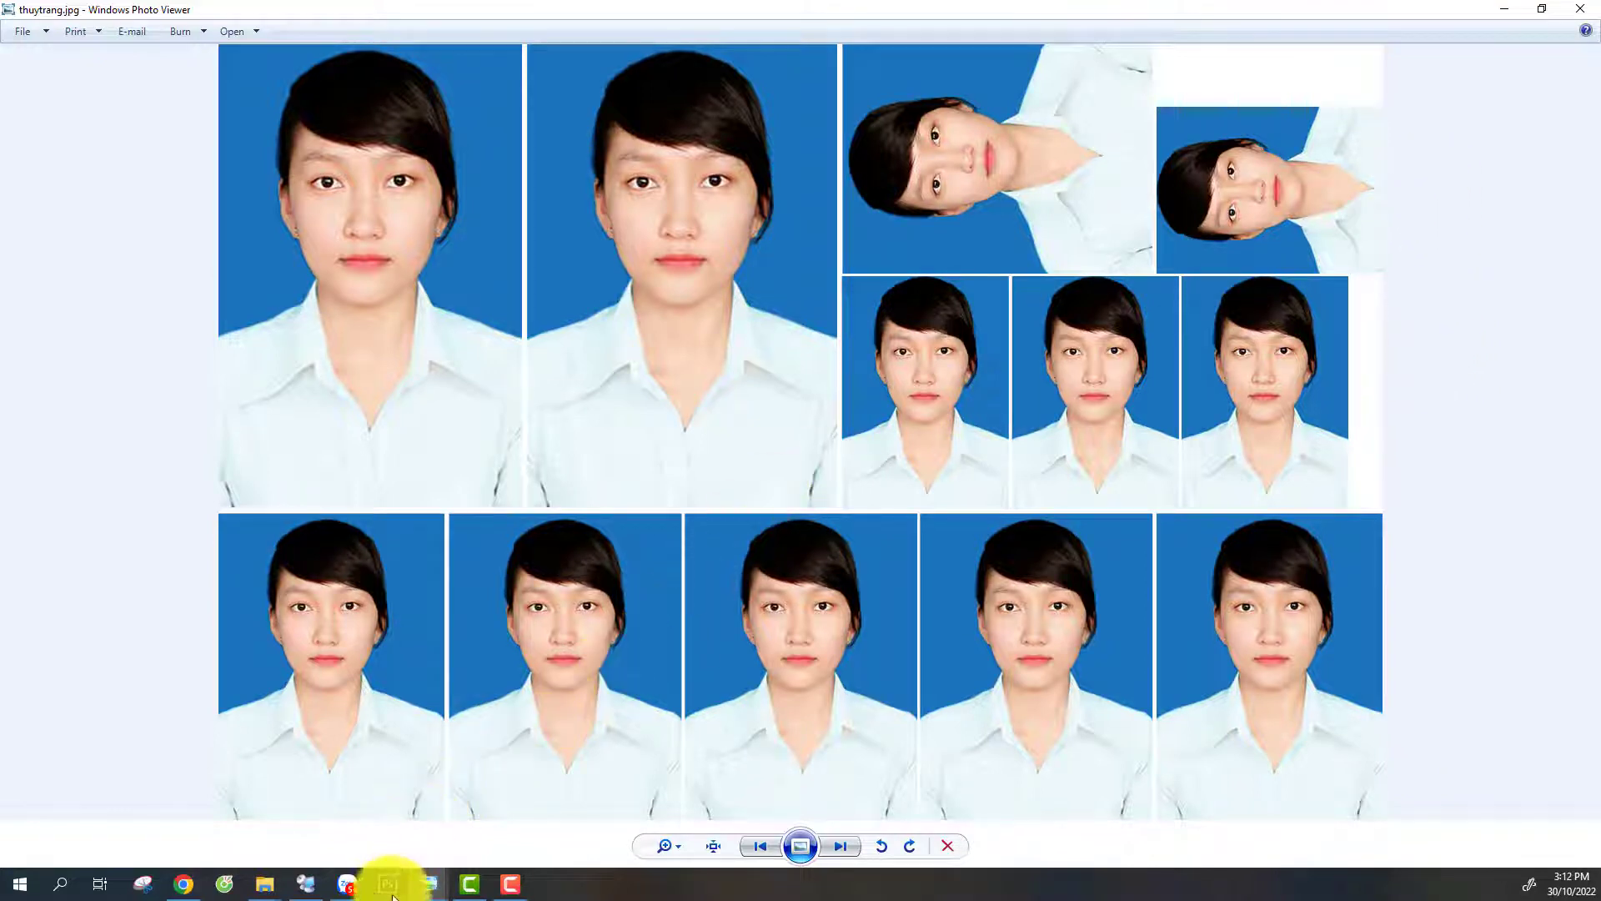
mouse_move(387, 884)
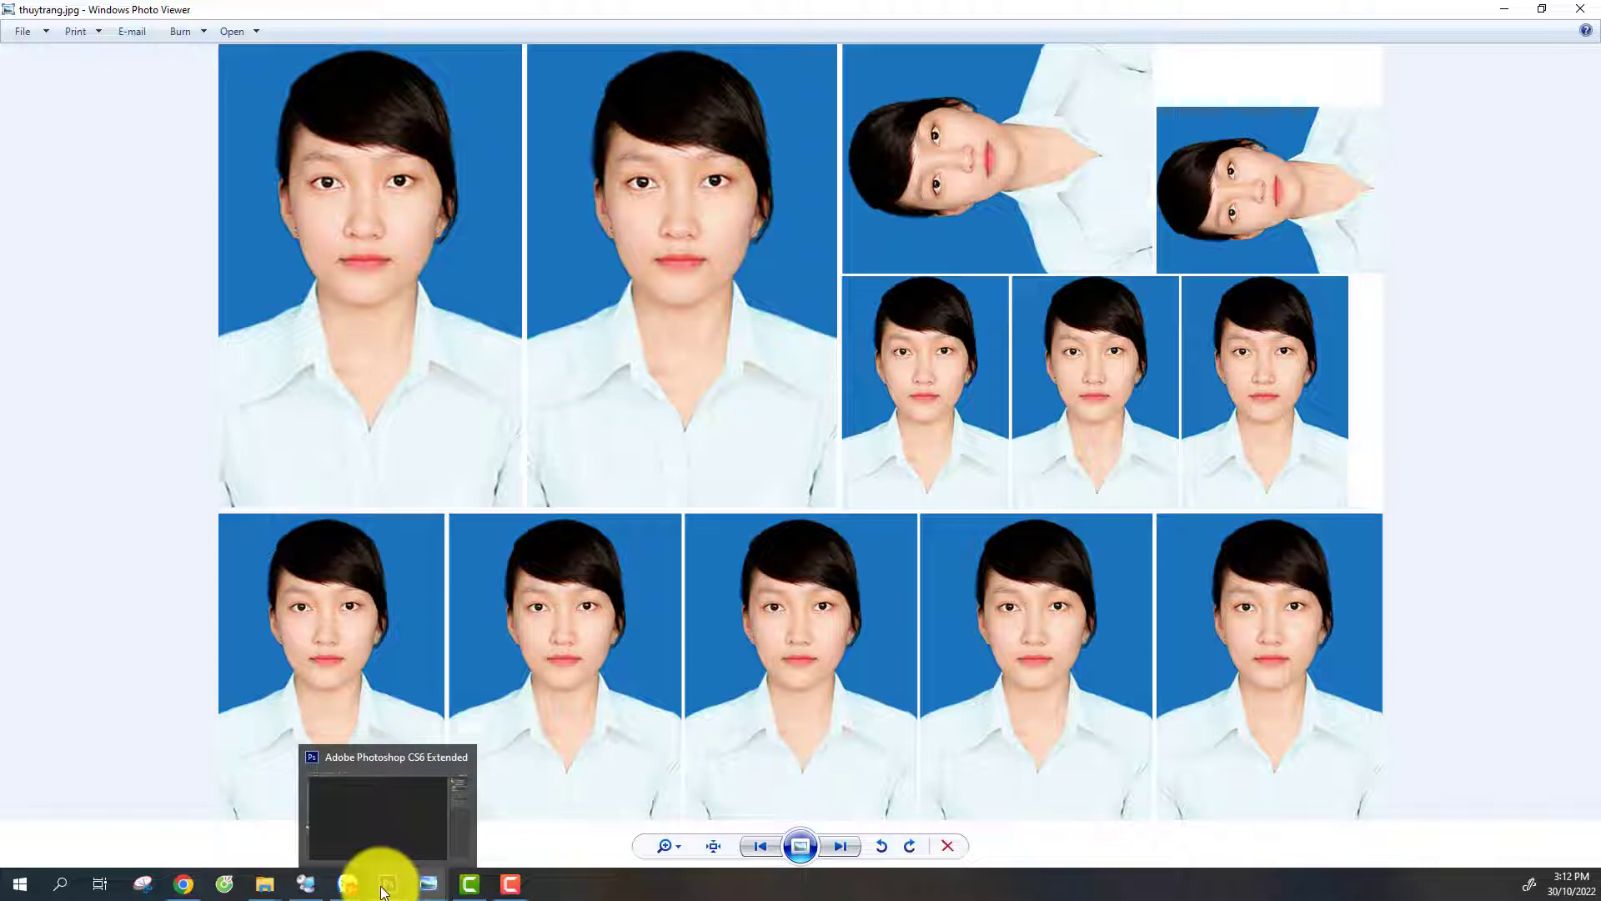
left_click(266, 884)
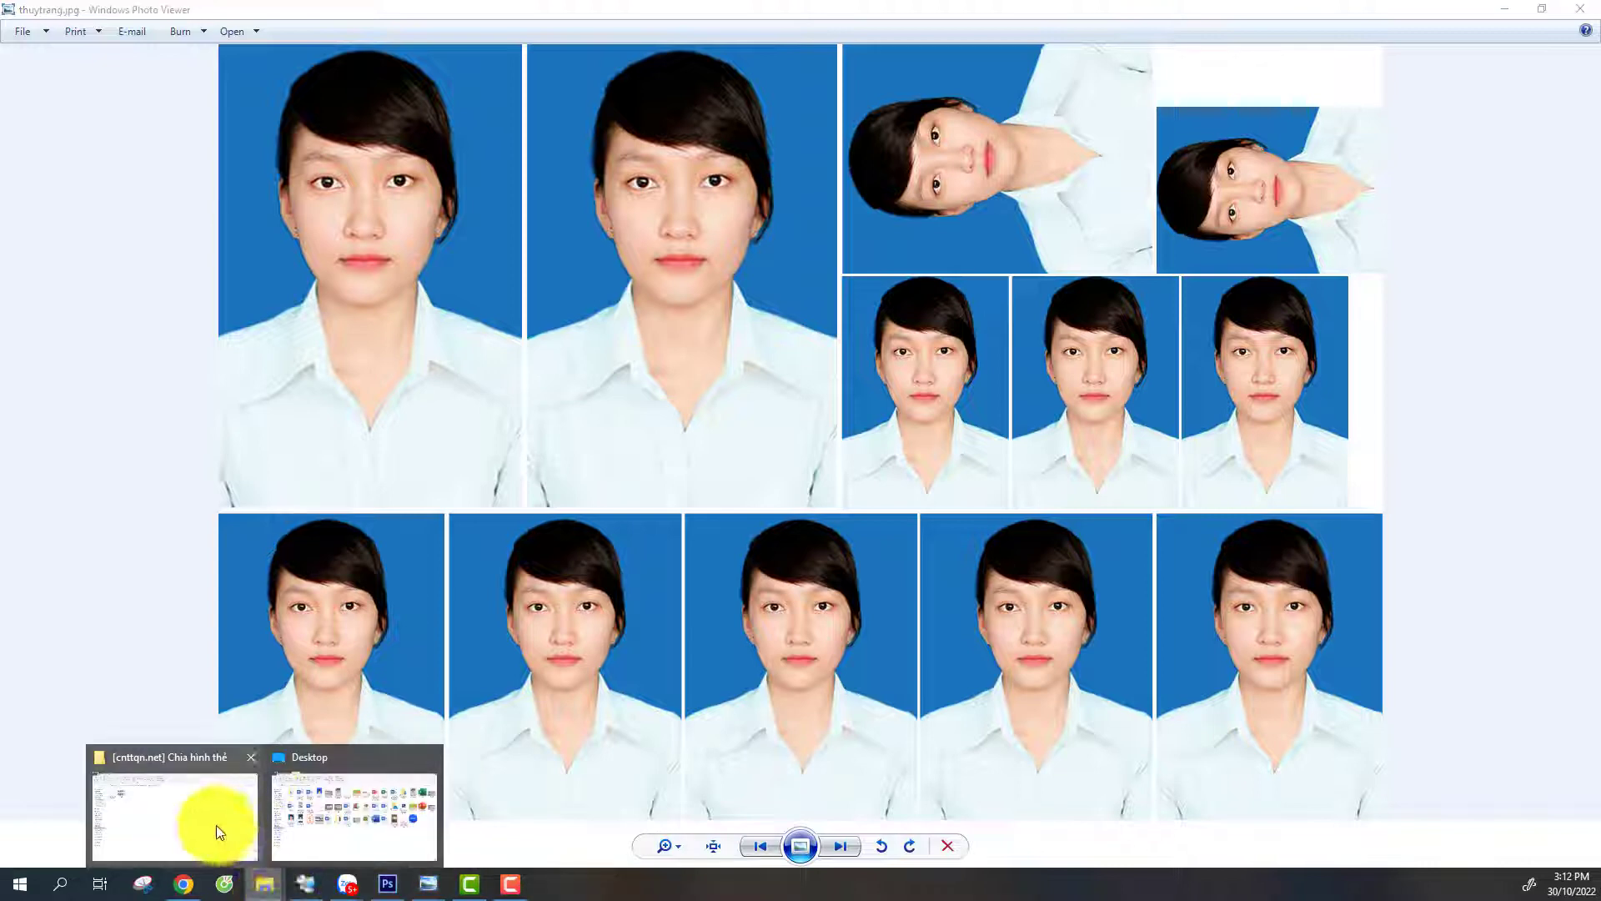
Select the Anh the.atn action file in Downloads, then bring Photoshop to the front
left_click(327, 829)
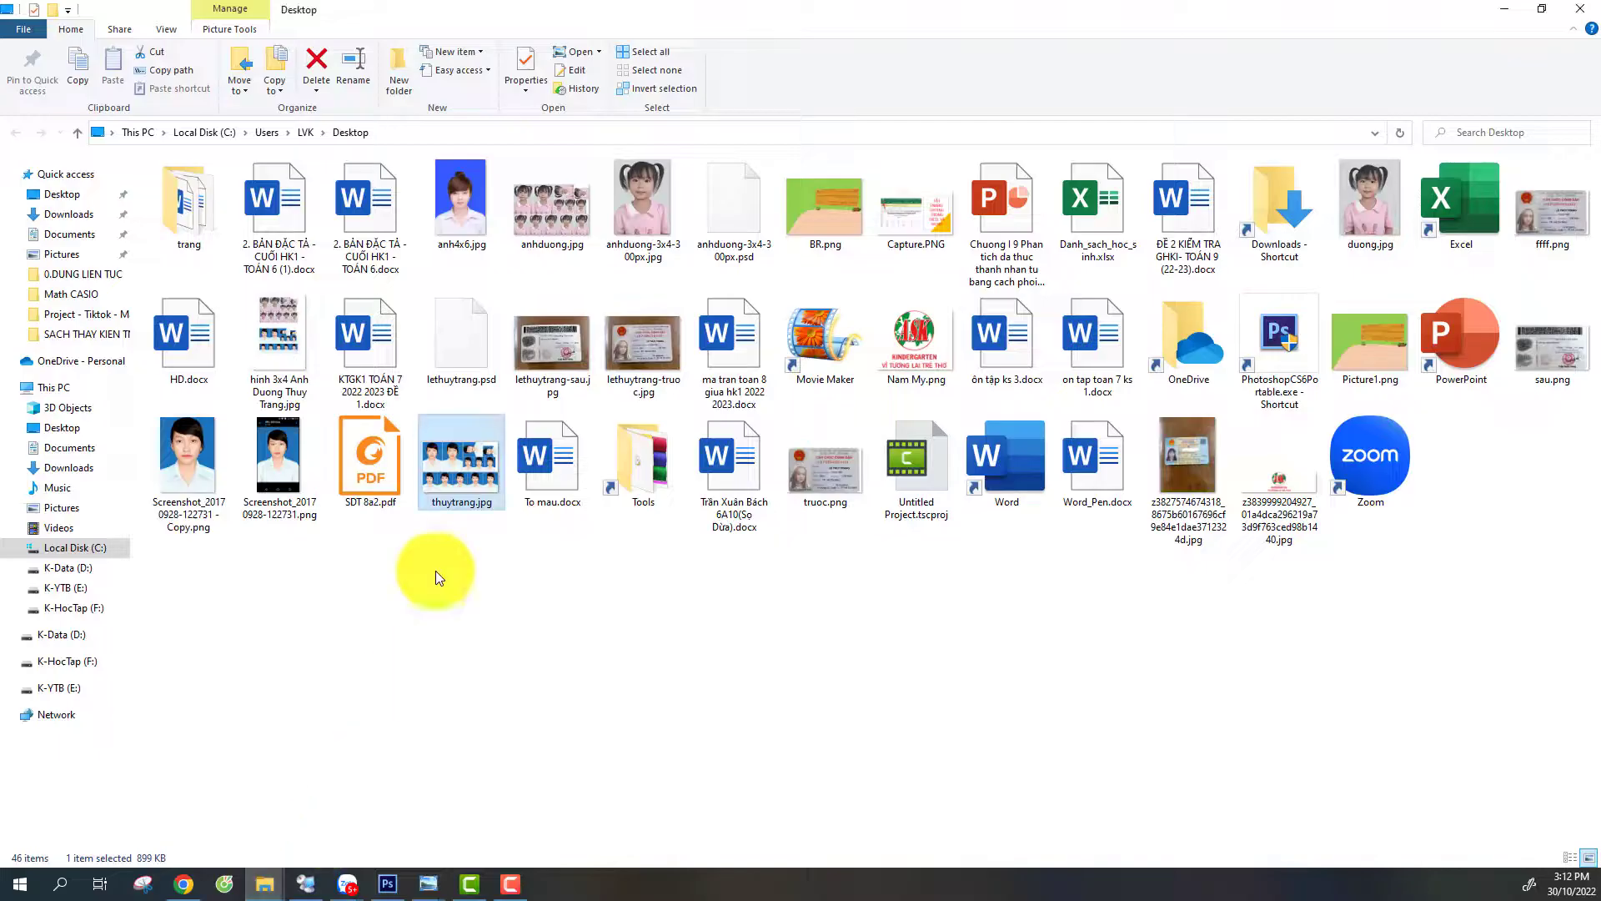
left_click(67, 215)
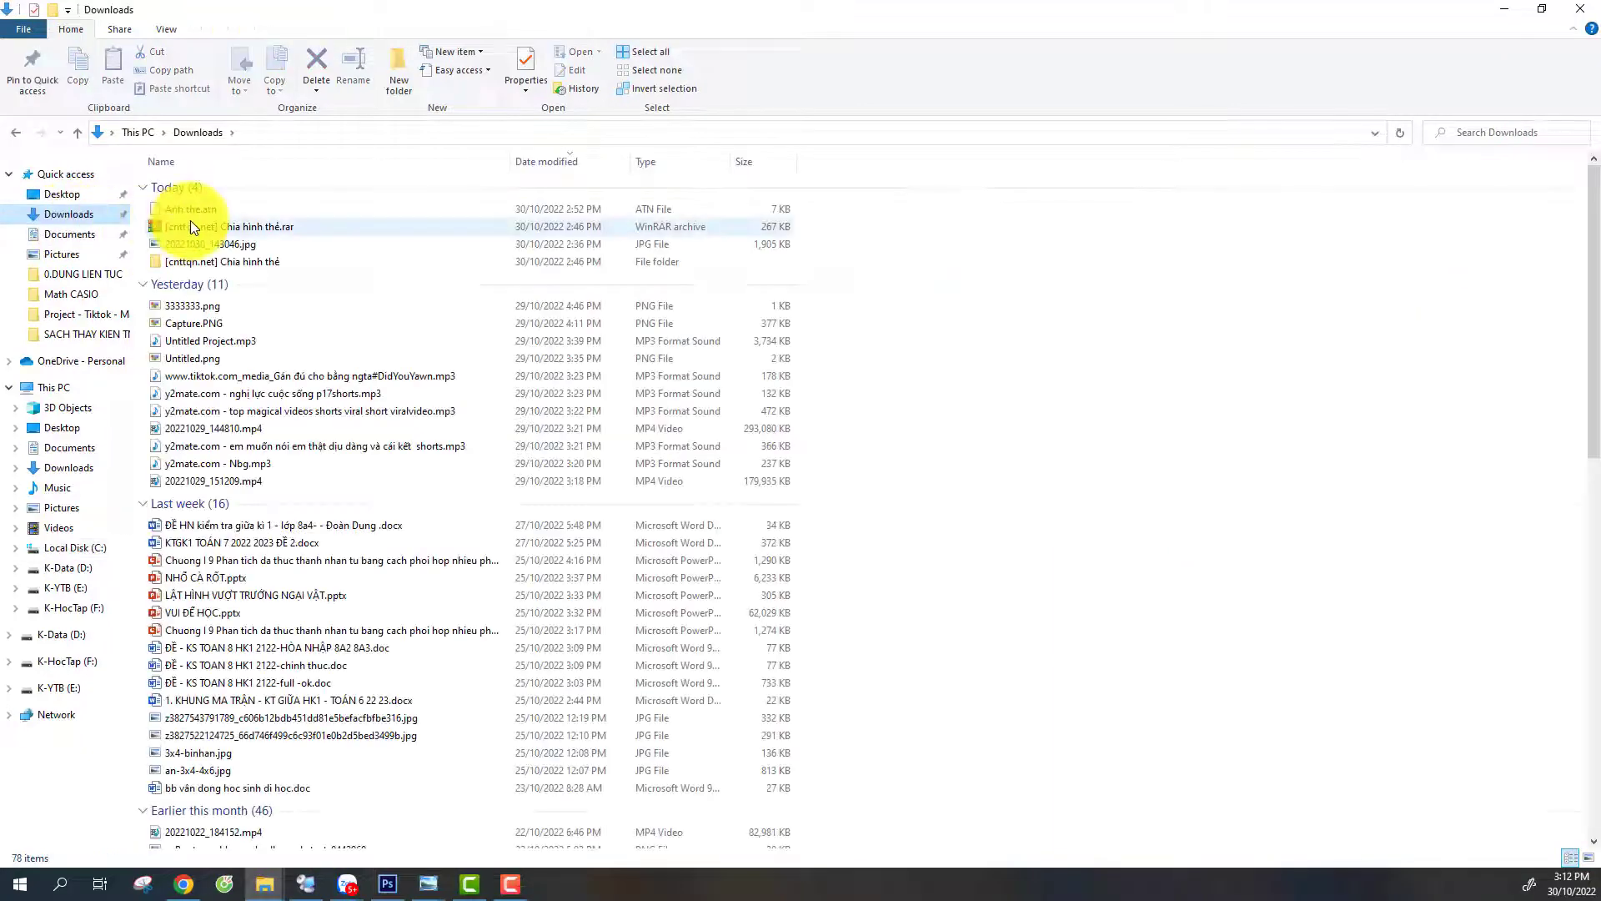
left_click(193, 213)
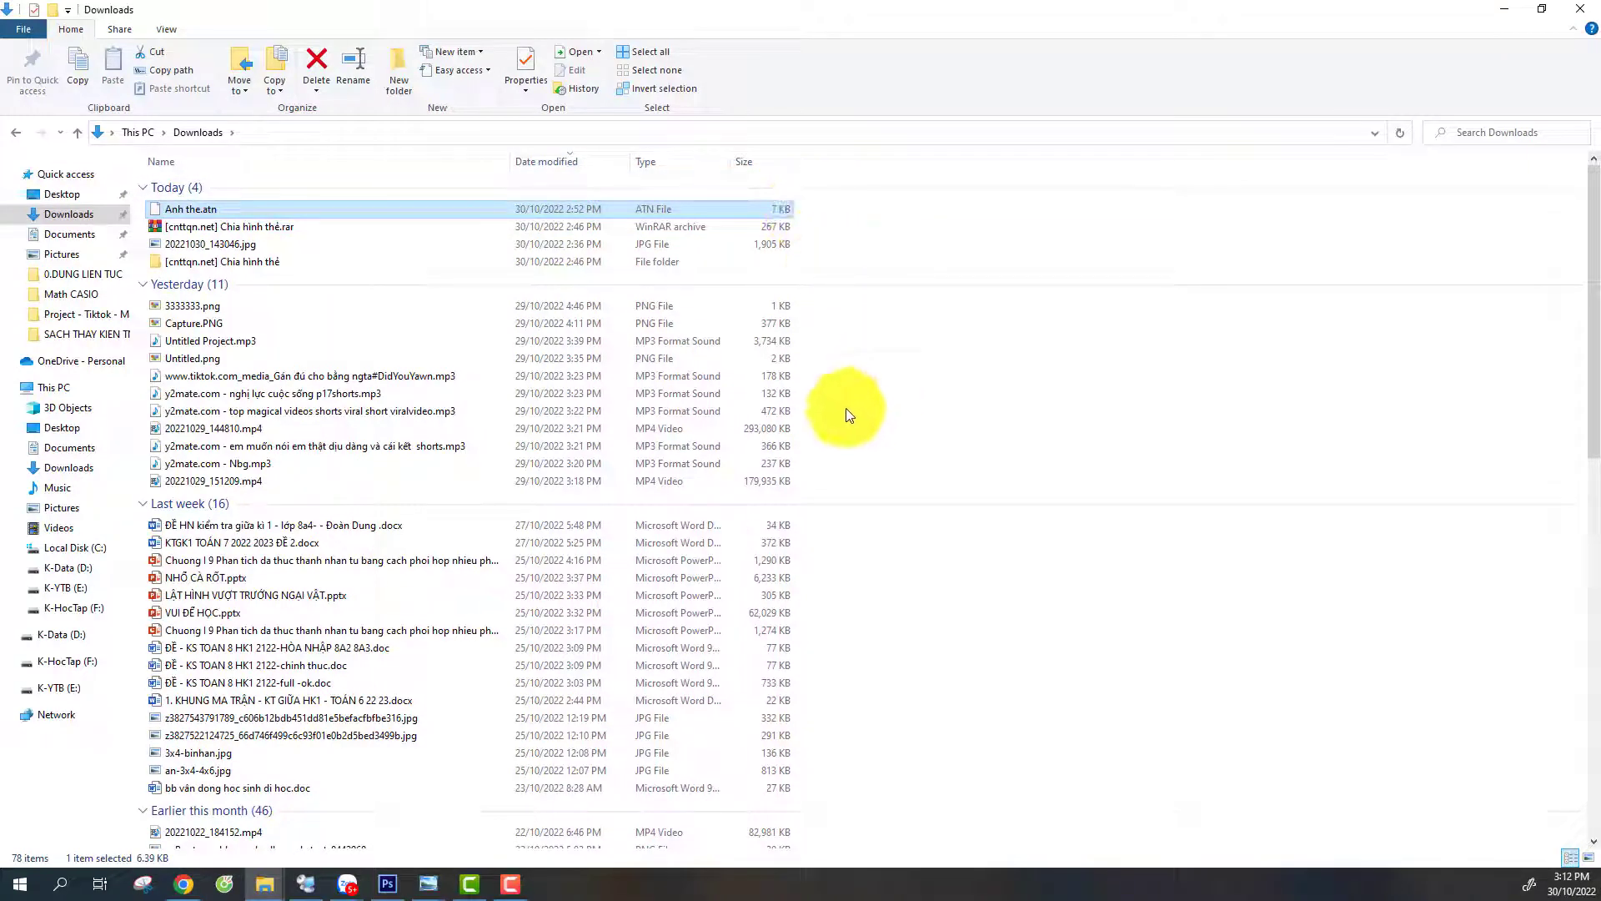
left_click(387, 883)
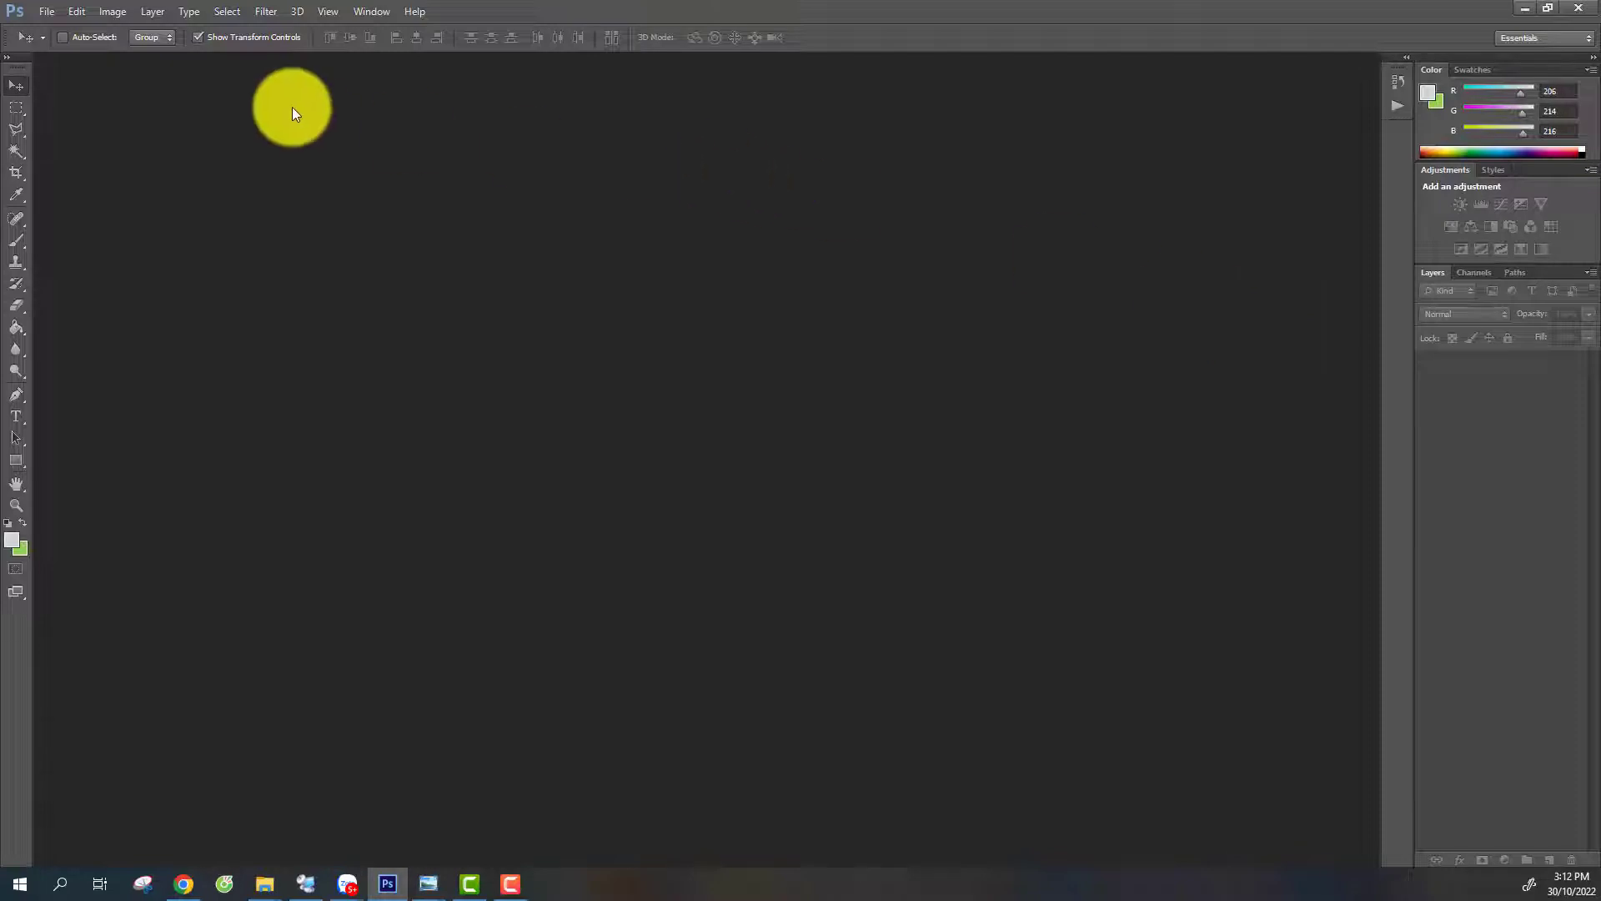
Show the Actions panel from the Window menu
left_click(368, 13)
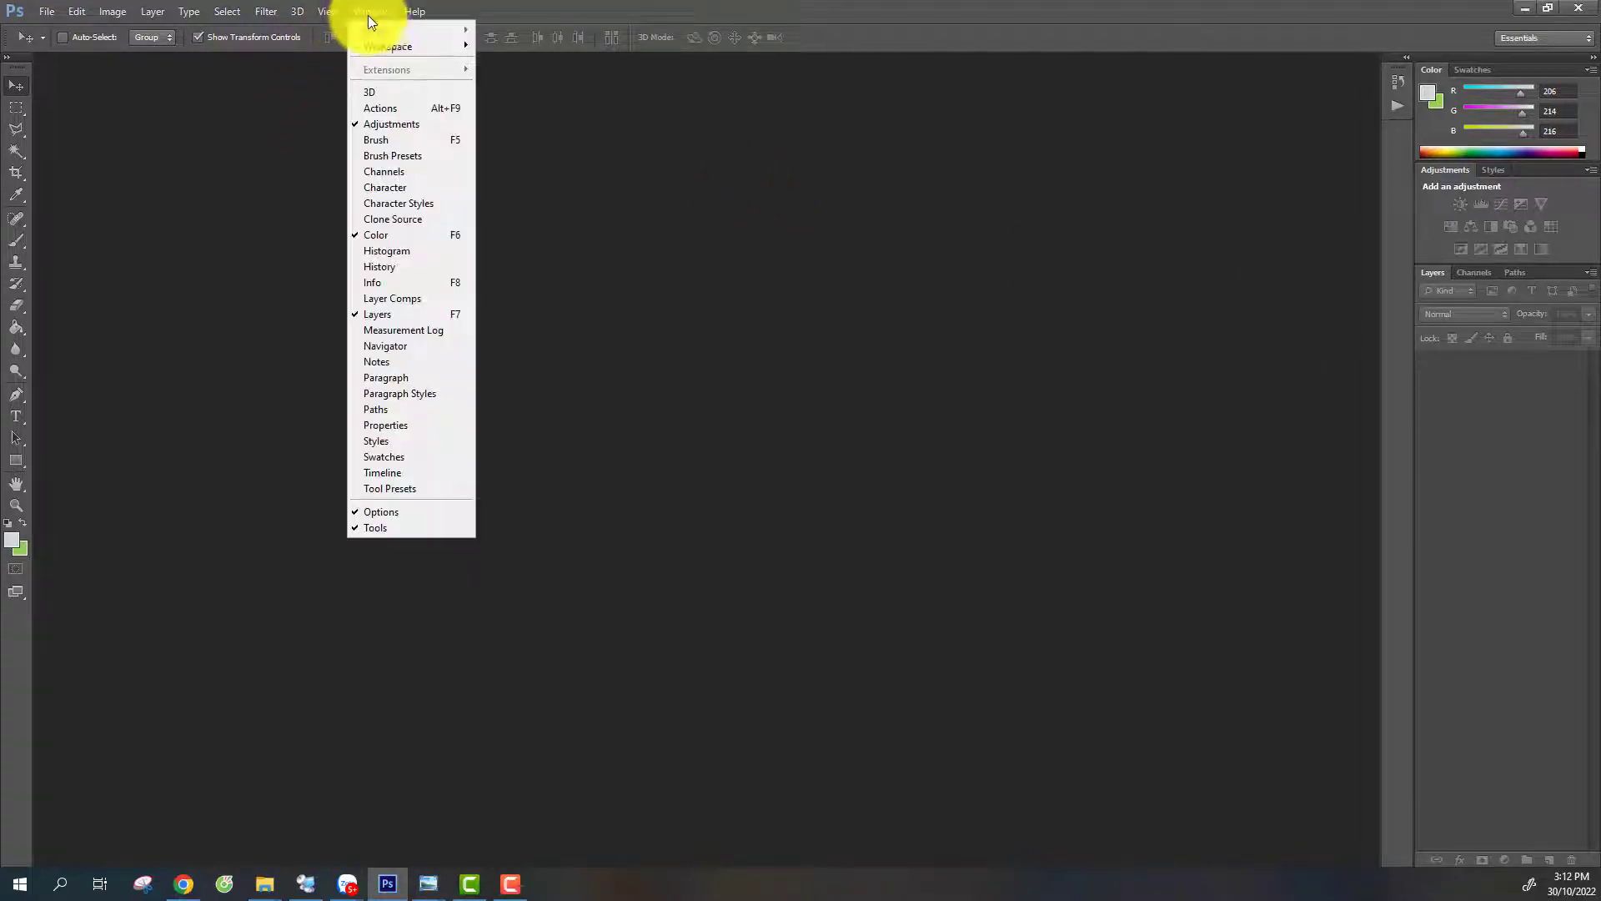
left_click(399, 113)
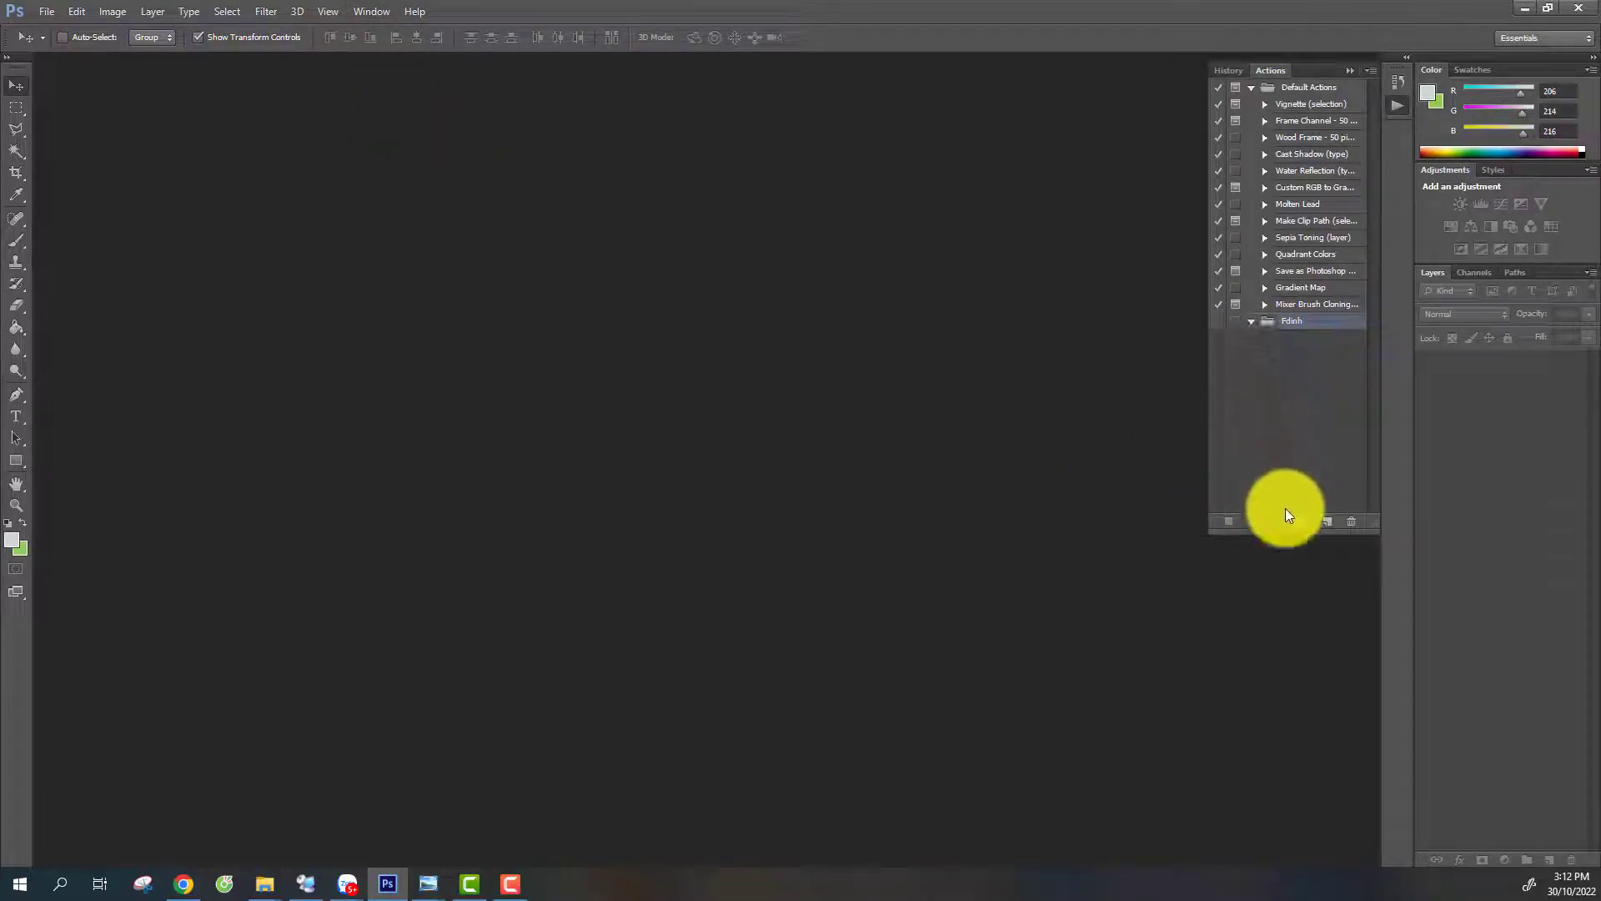
left_click(1354, 70)
left_click(369, 12)
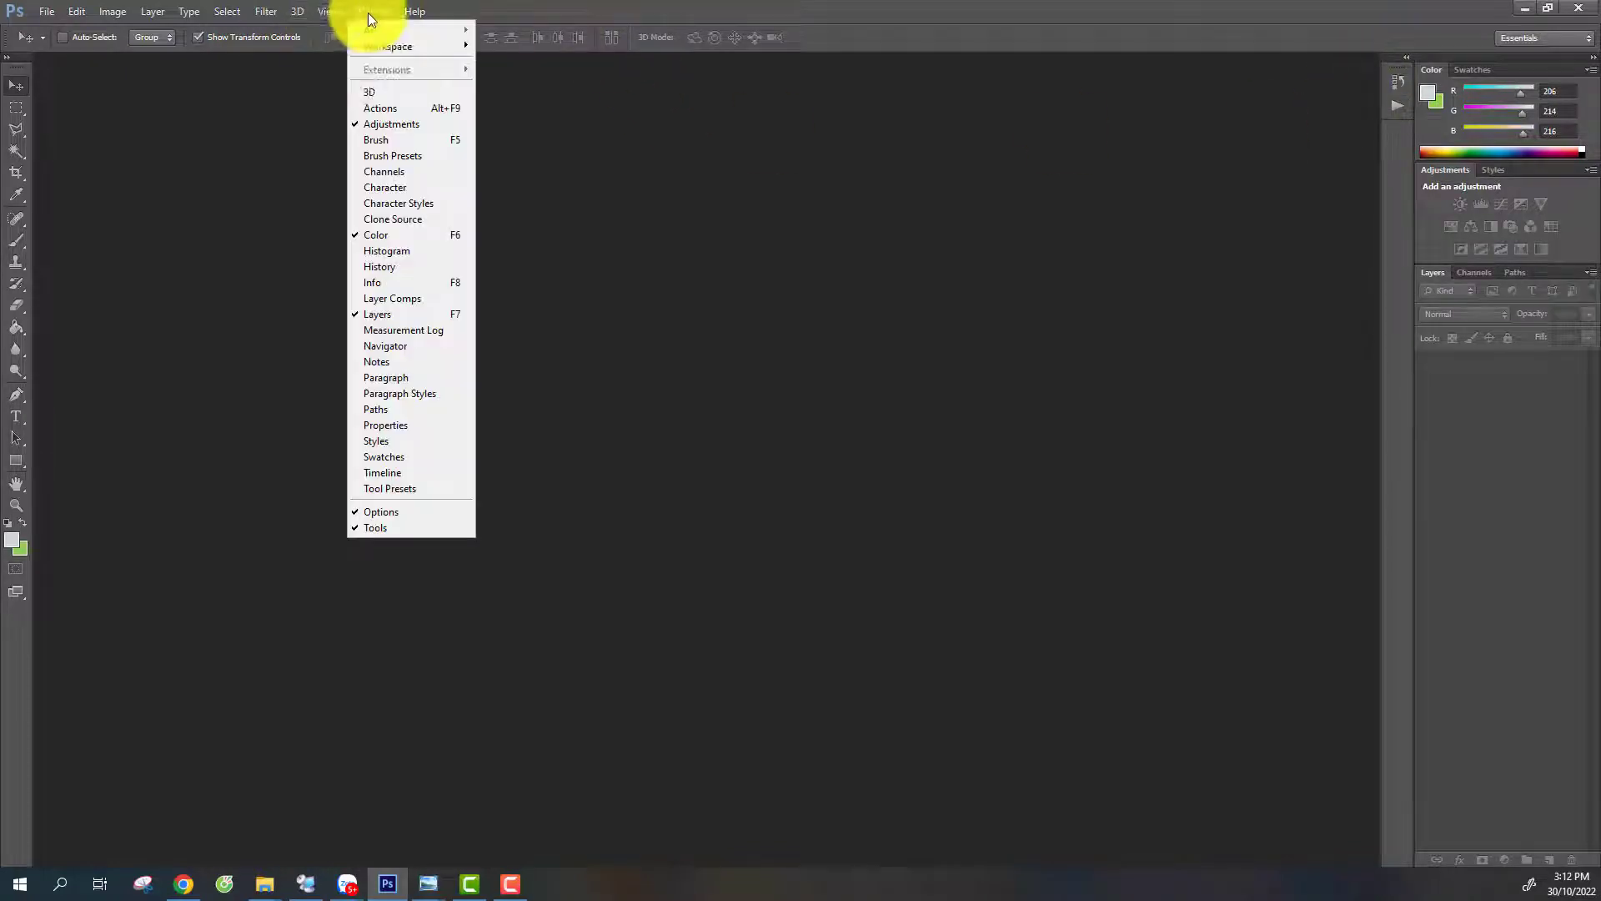
left_click(390, 108)
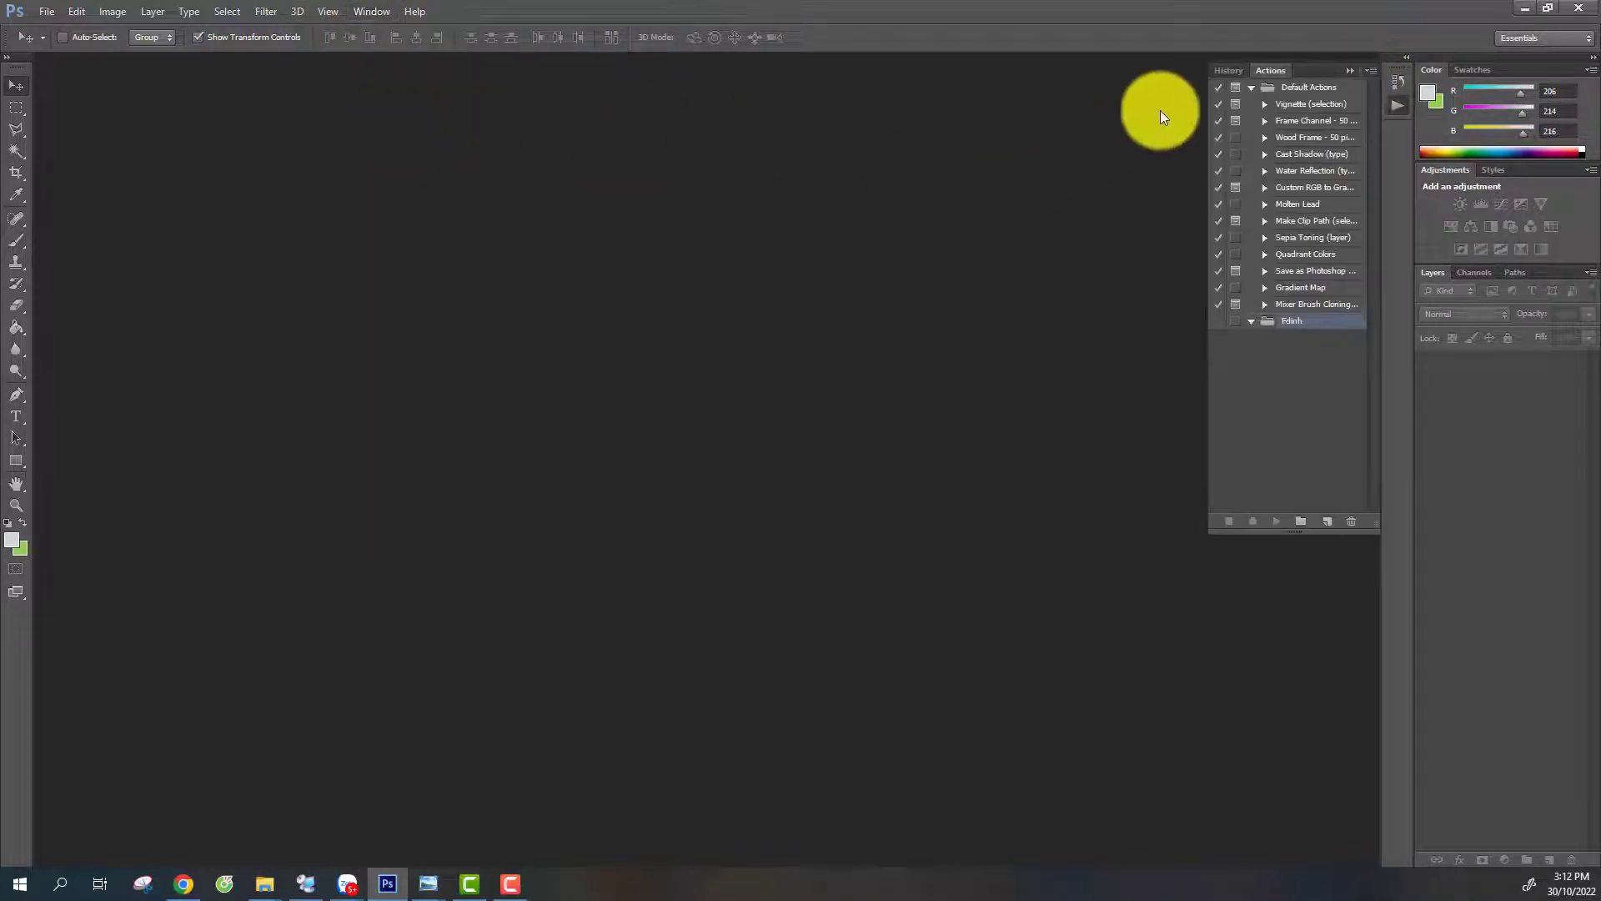
Load Anh the.atn as the Fdinh action set and enable its dialog prompts
left_click(1372, 72)
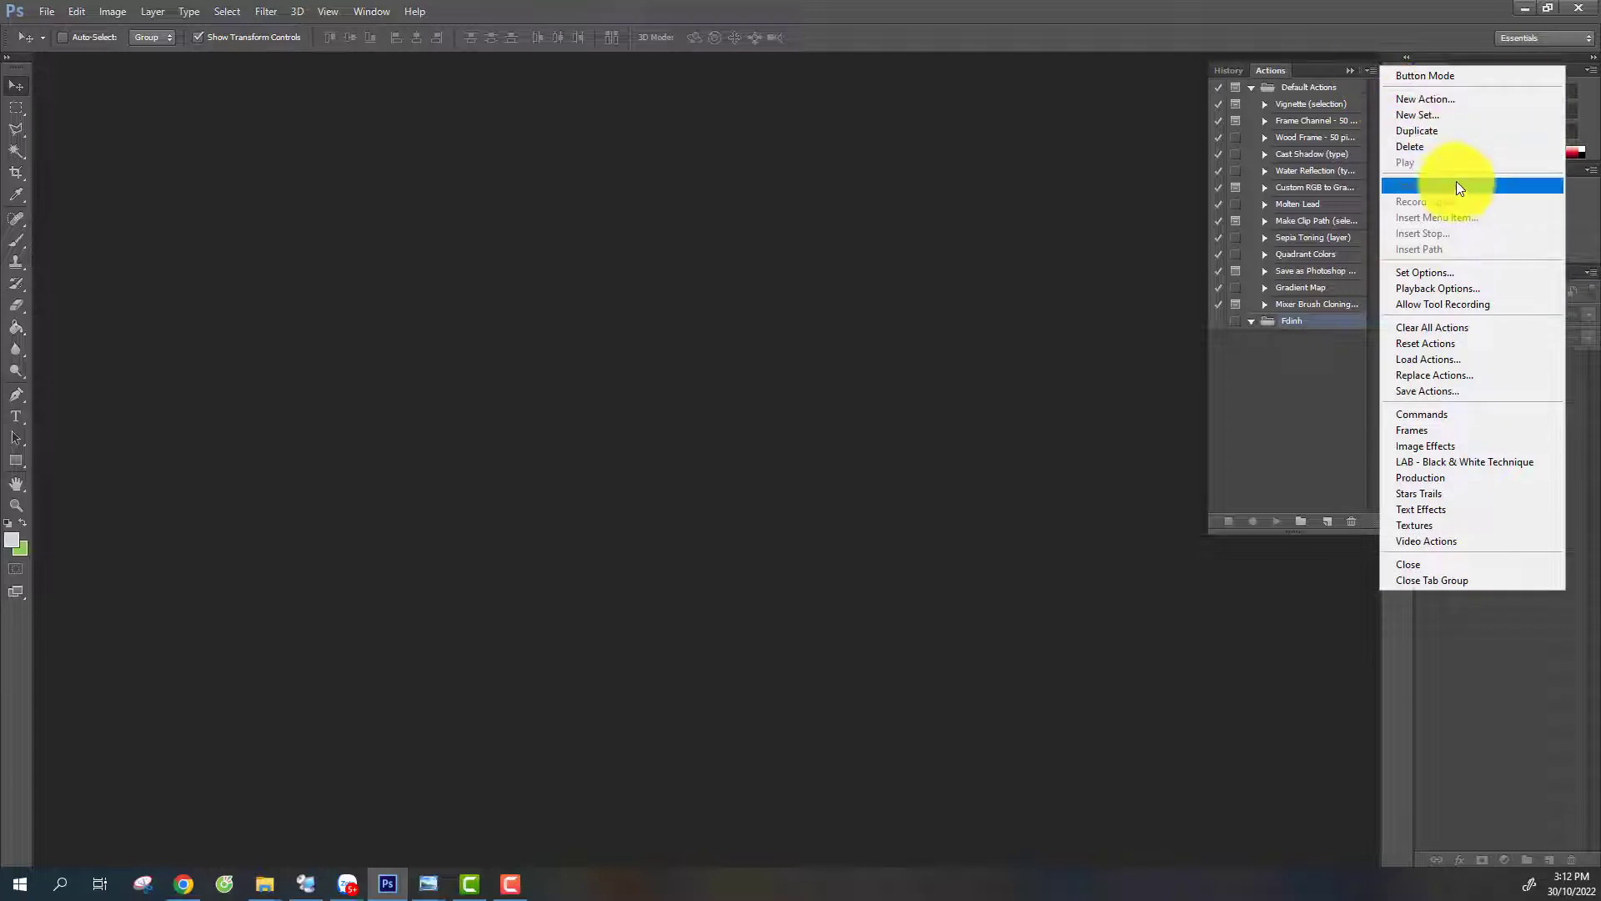
left_click(1435, 359)
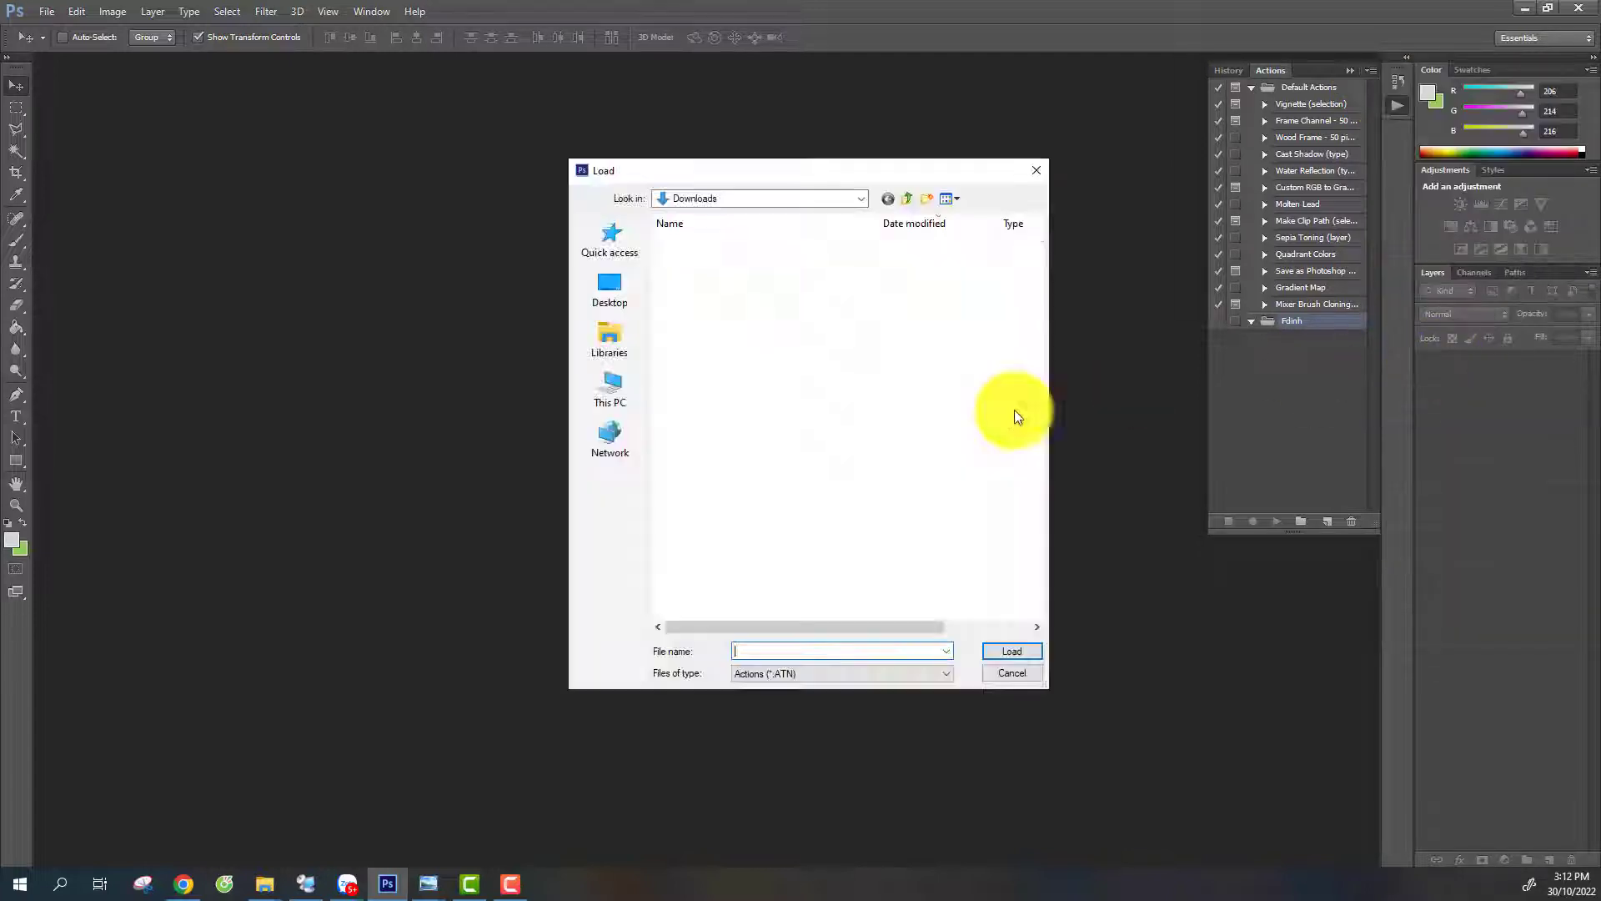
left_click(697, 261)
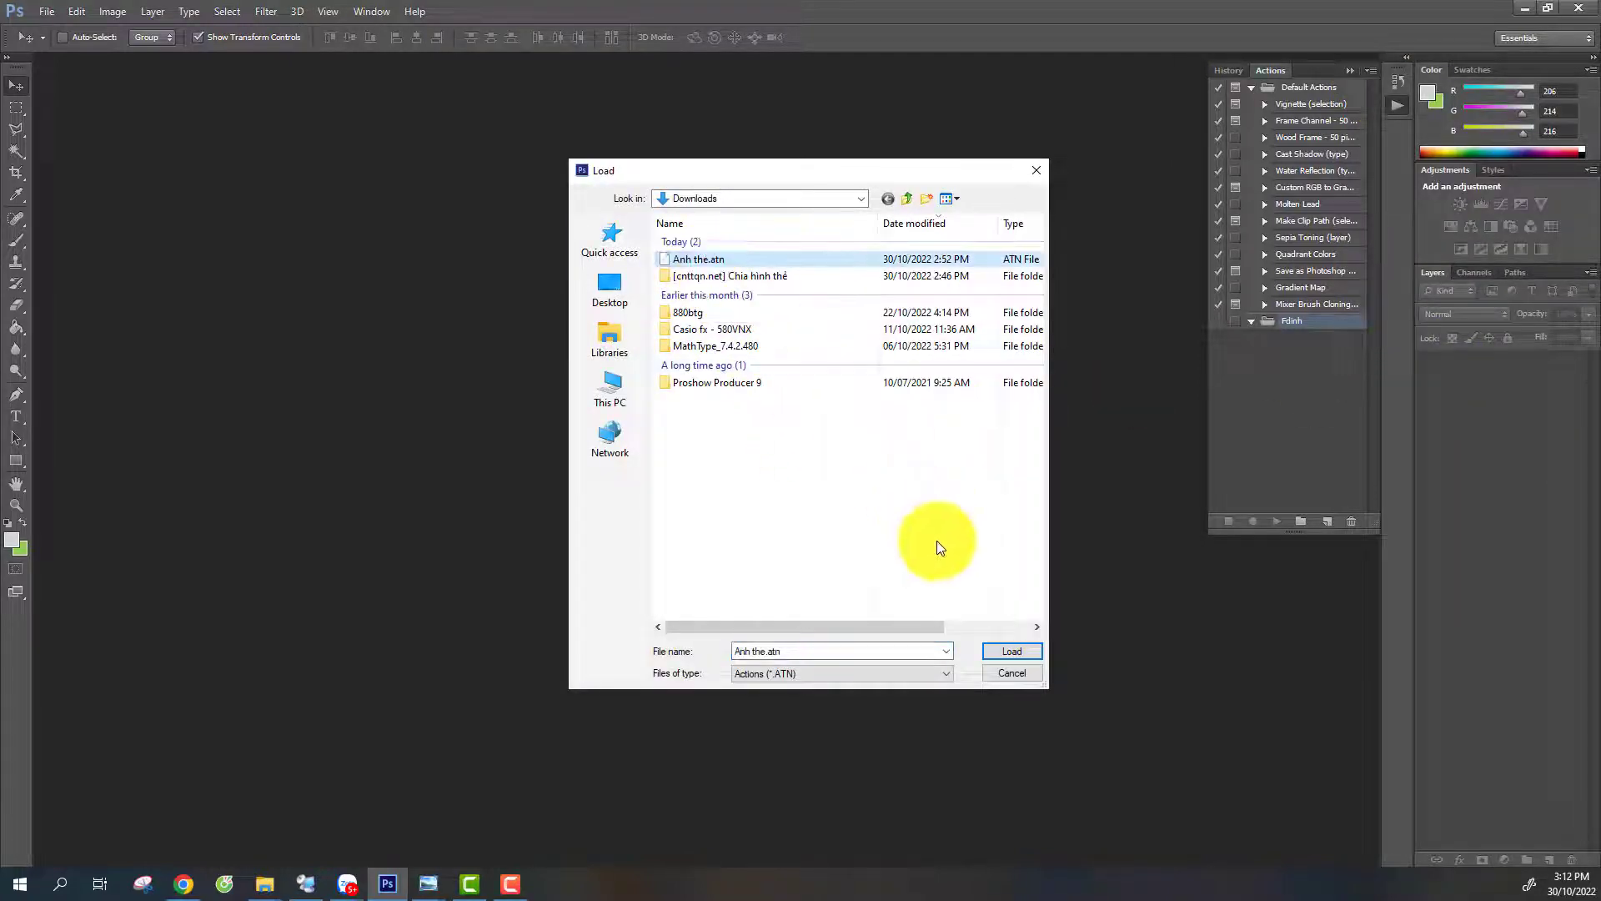
left_click(998, 651)
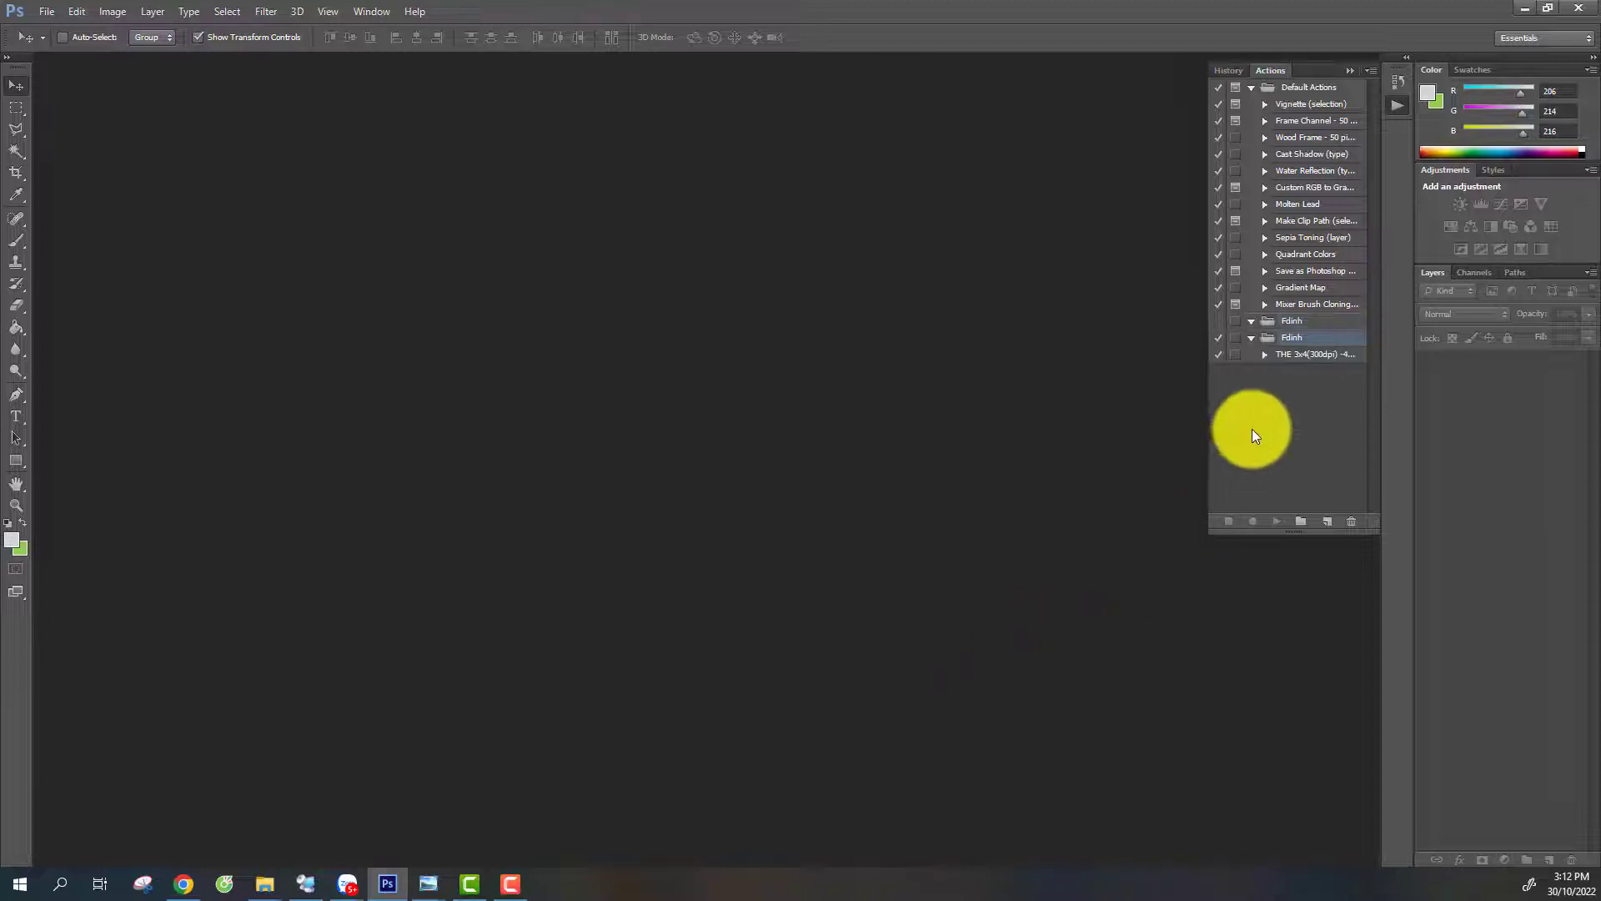
left_click(1234, 336)
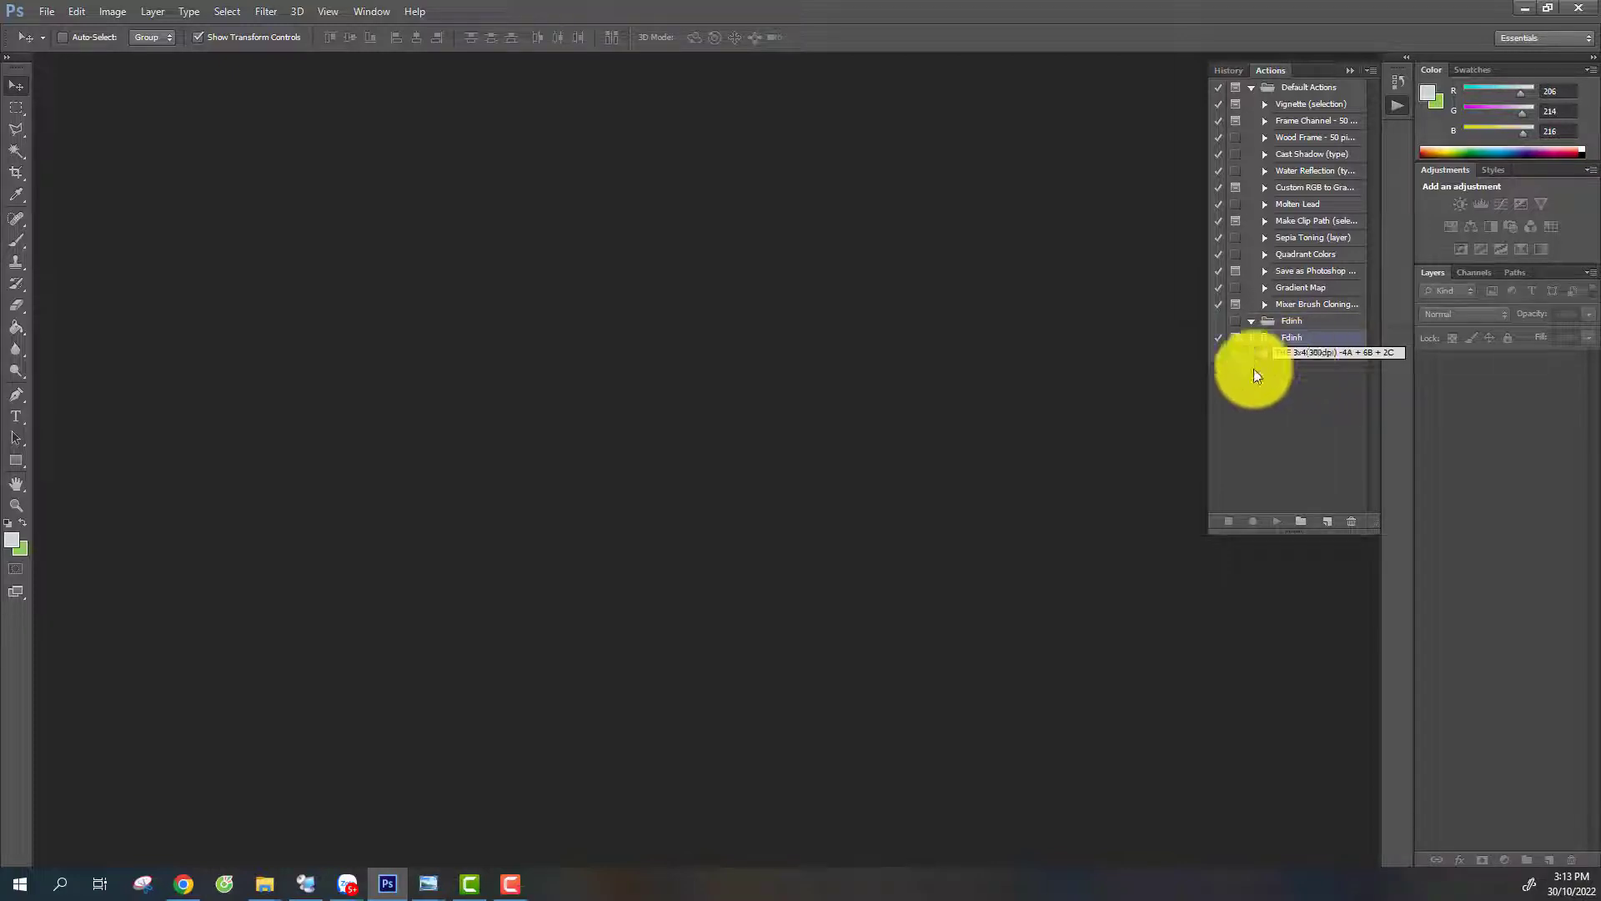
Create a new document of 15 × 10 cm, 300 px/in, RGB, with White background contents
left_click(46, 11)
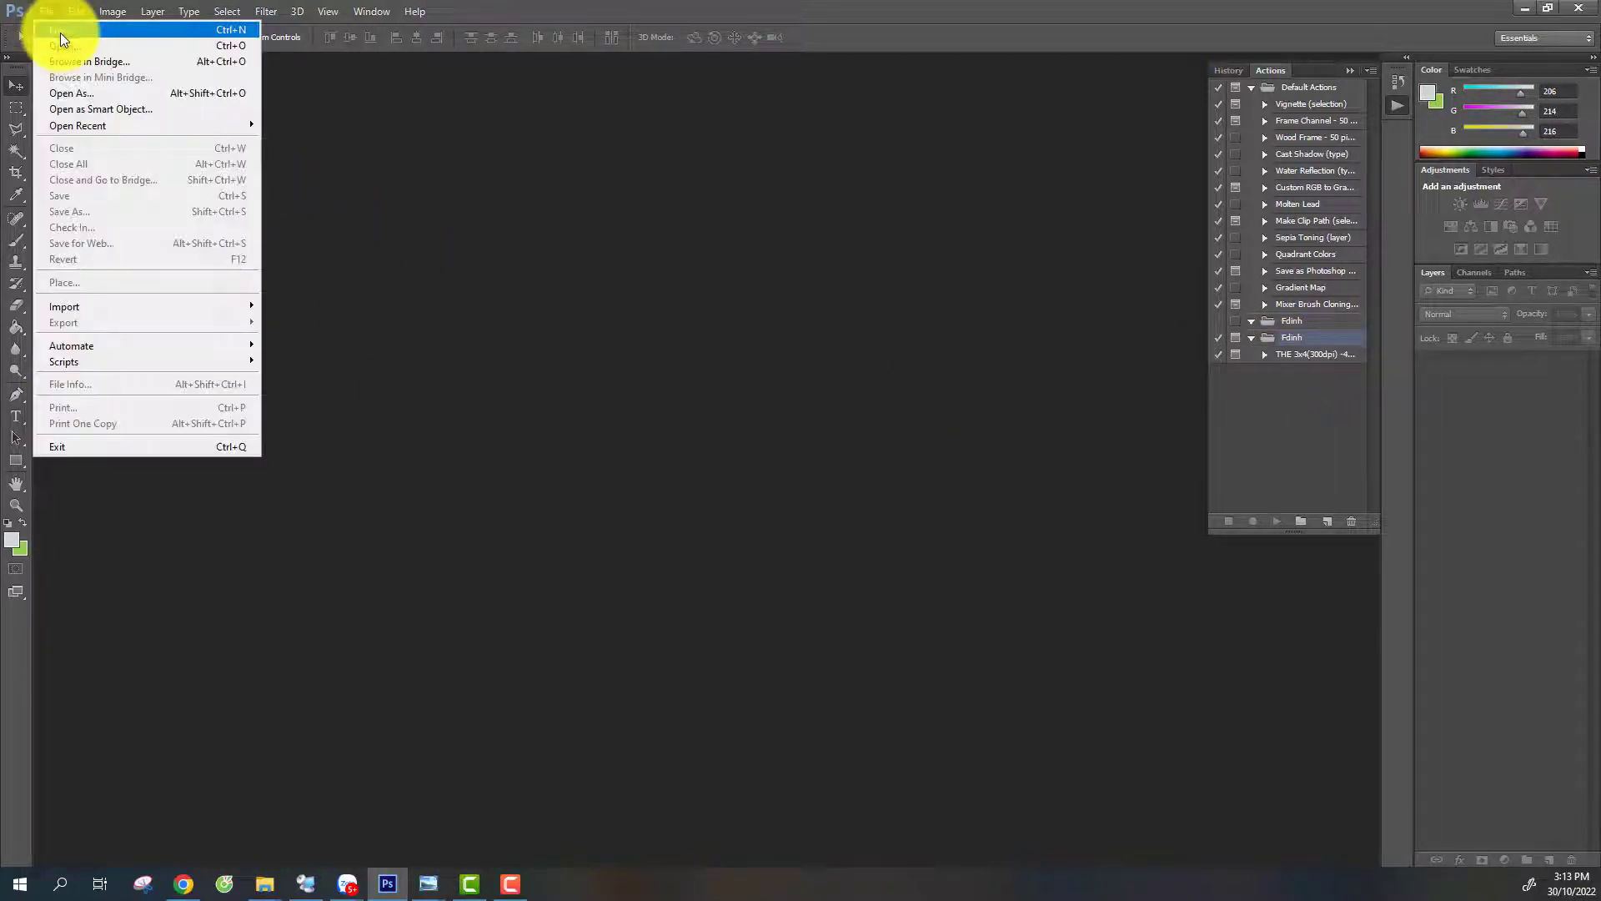
left_click(76, 33)
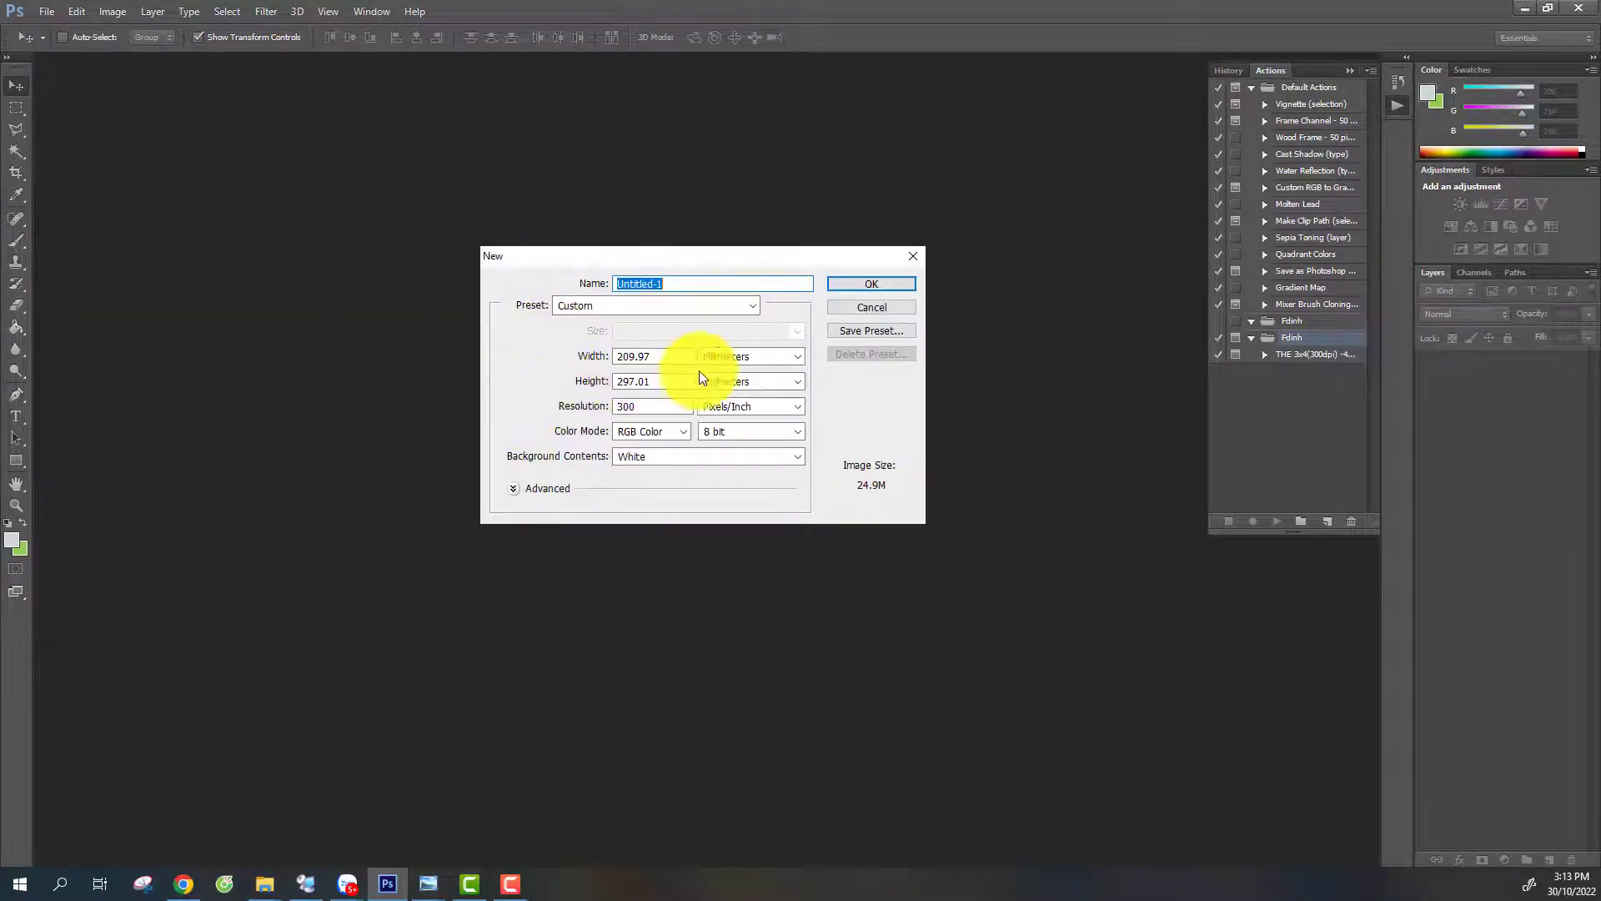
left_click(753, 359)
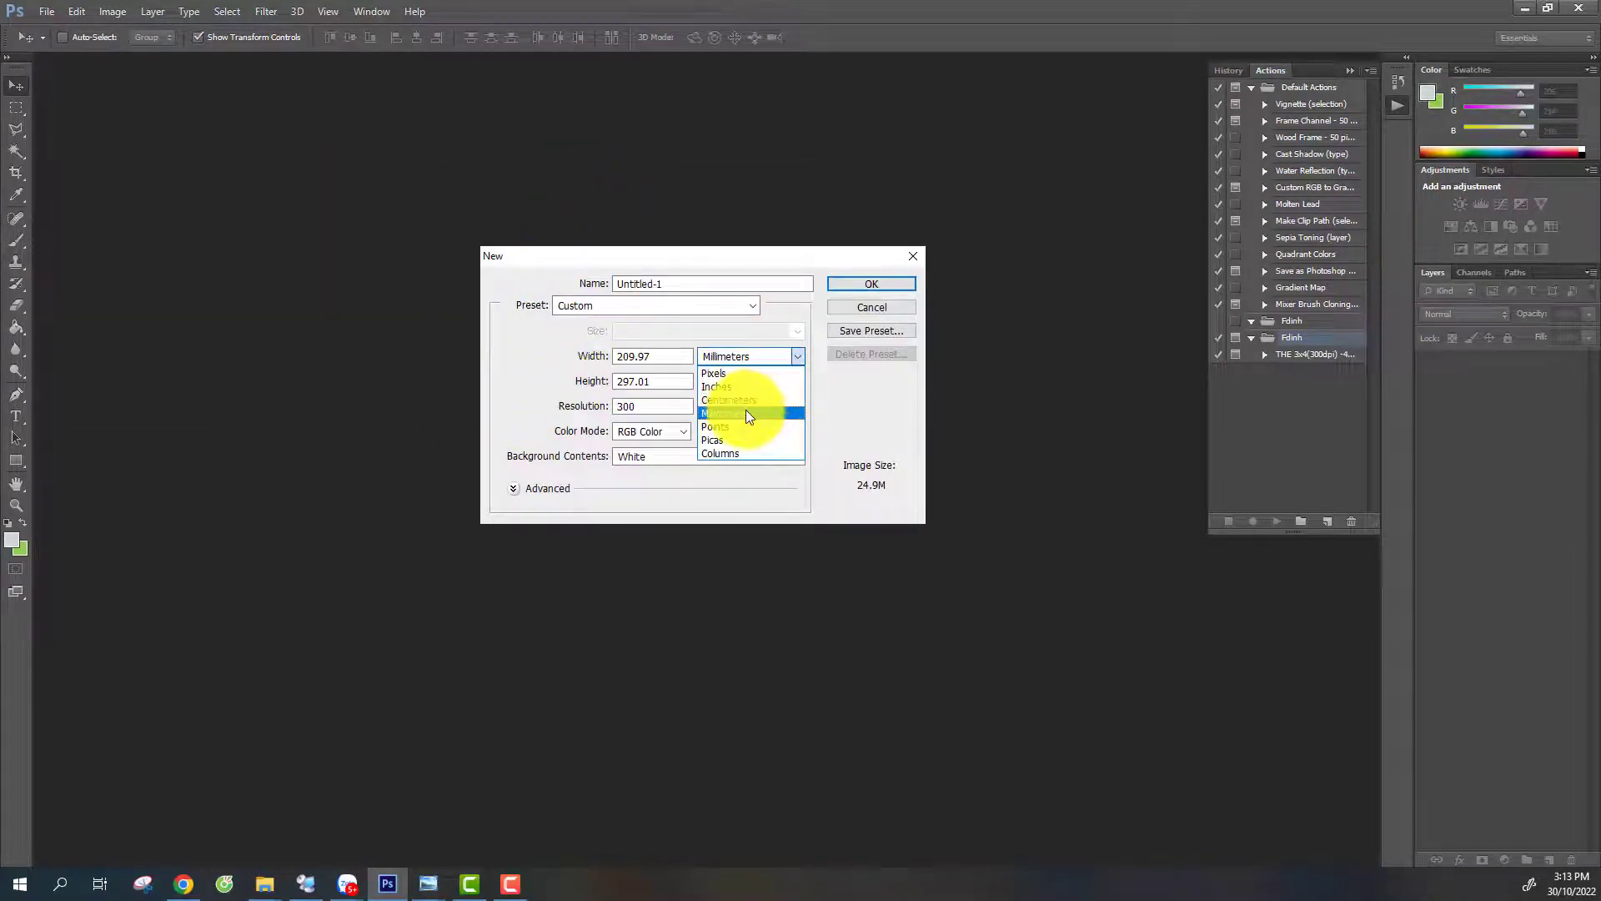
left_click(746, 404)
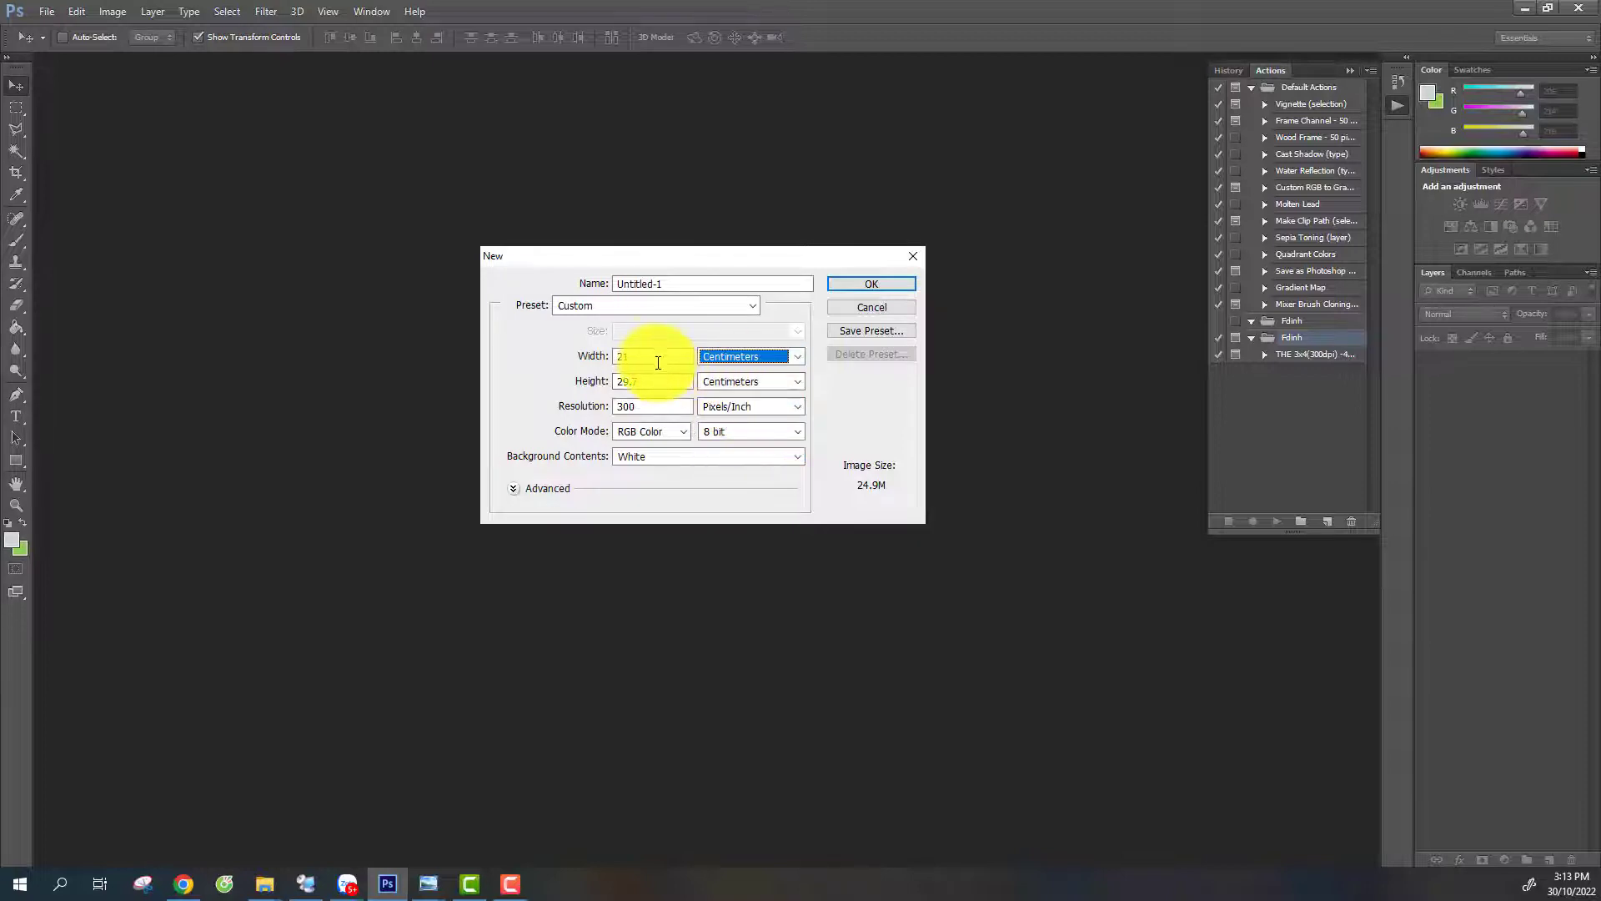
left_click_drag(661, 357, 607, 344)
type("1")
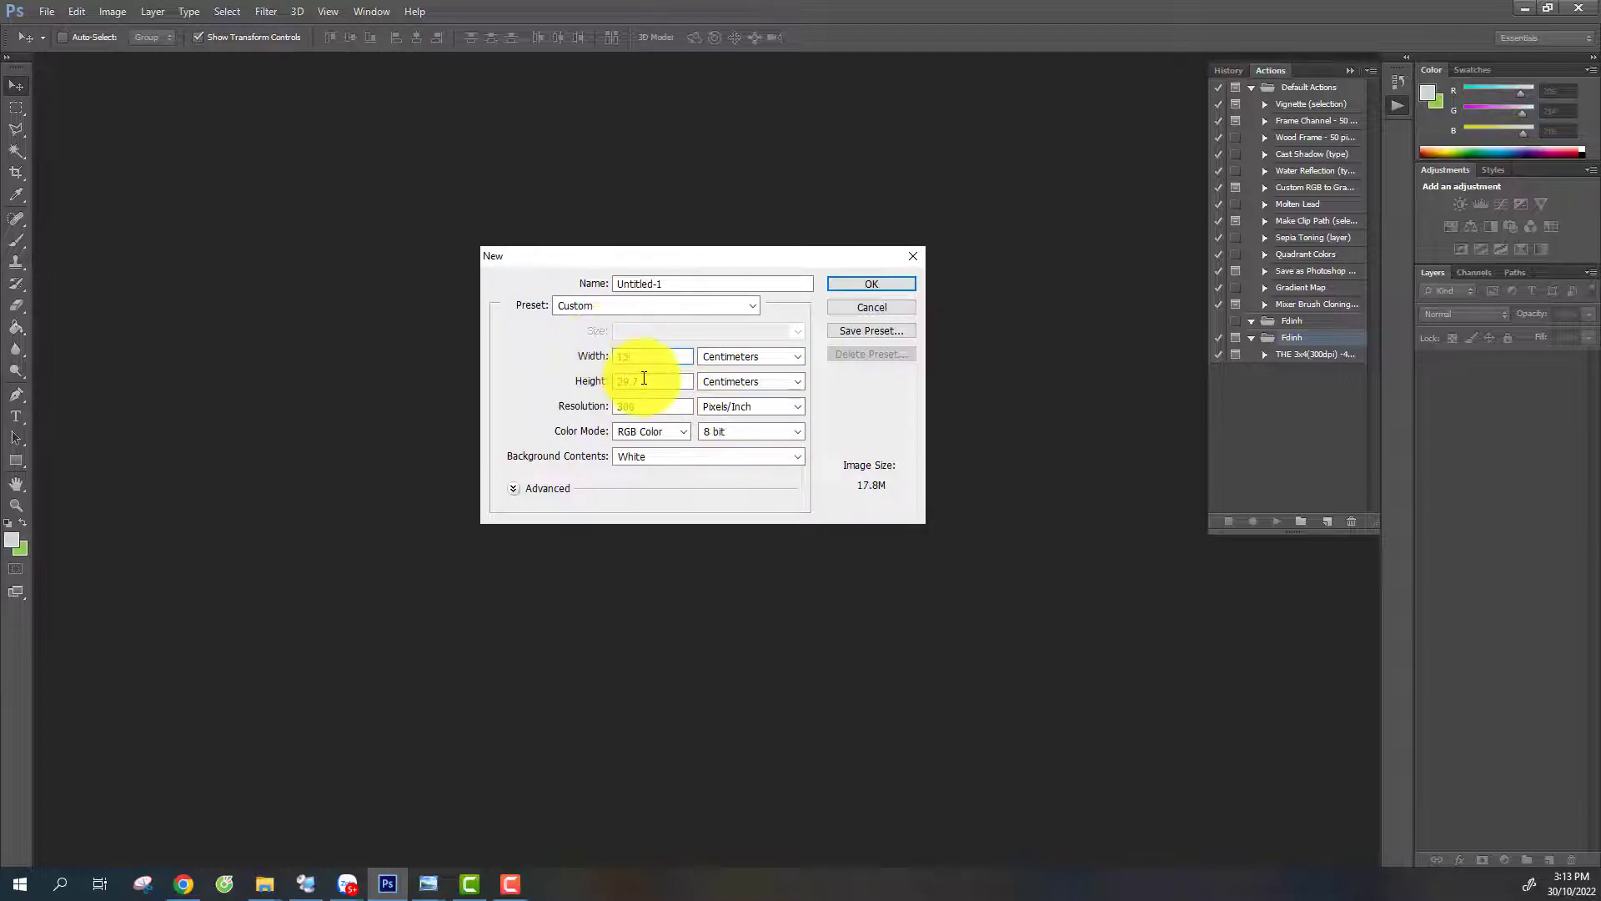
type("5")
key("Tab")
type("10")
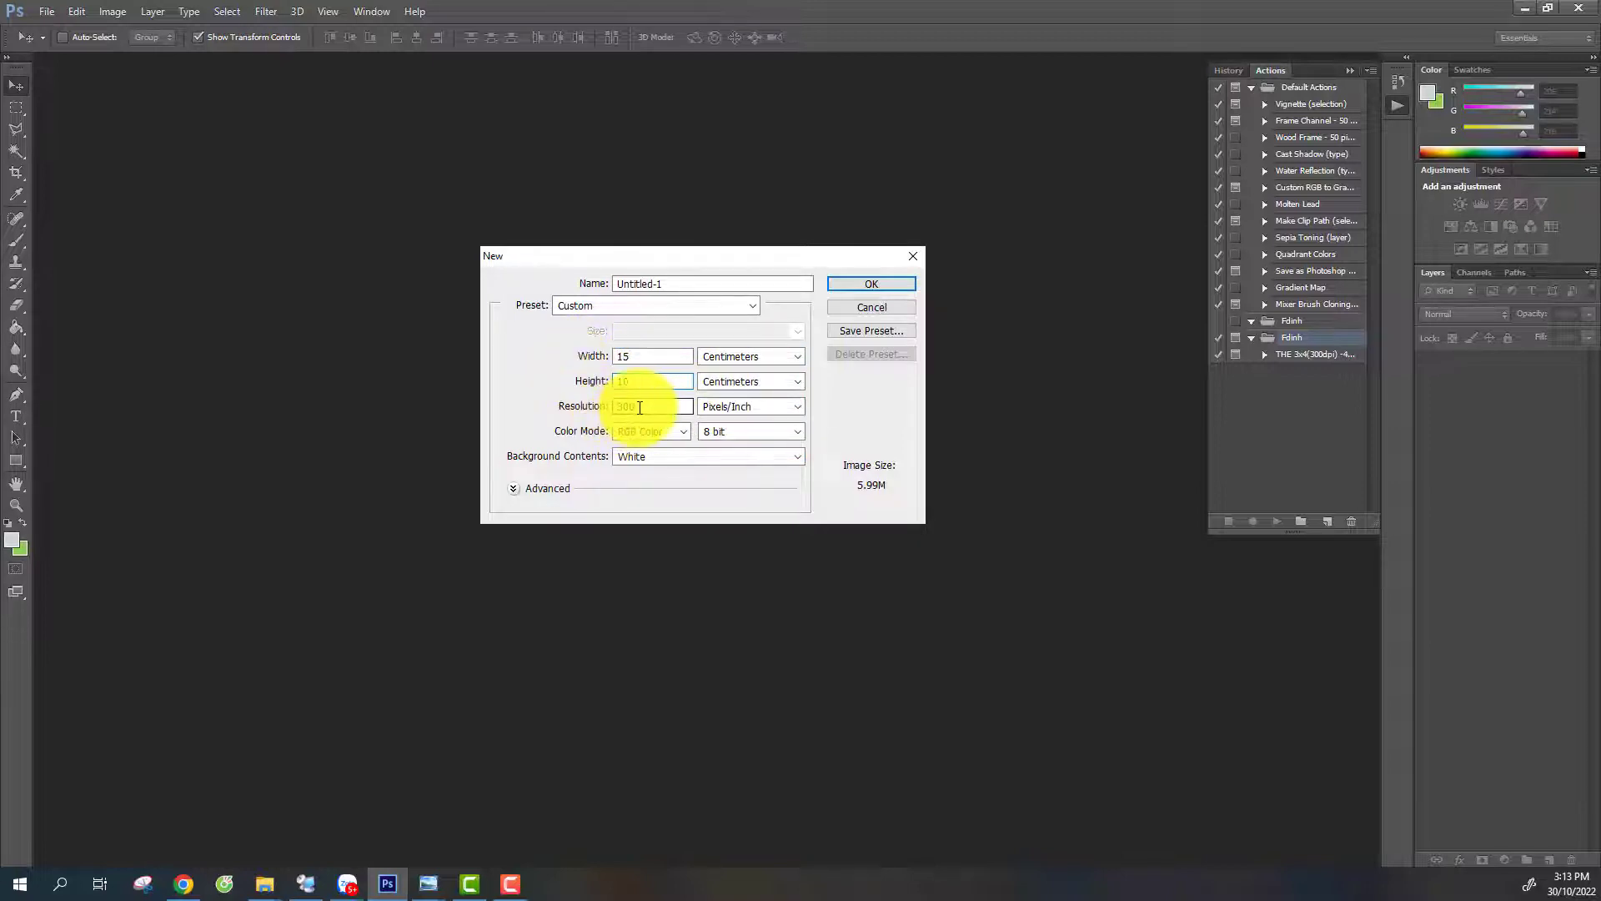
left_click_drag(638, 406, 611, 406)
left_click(672, 456)
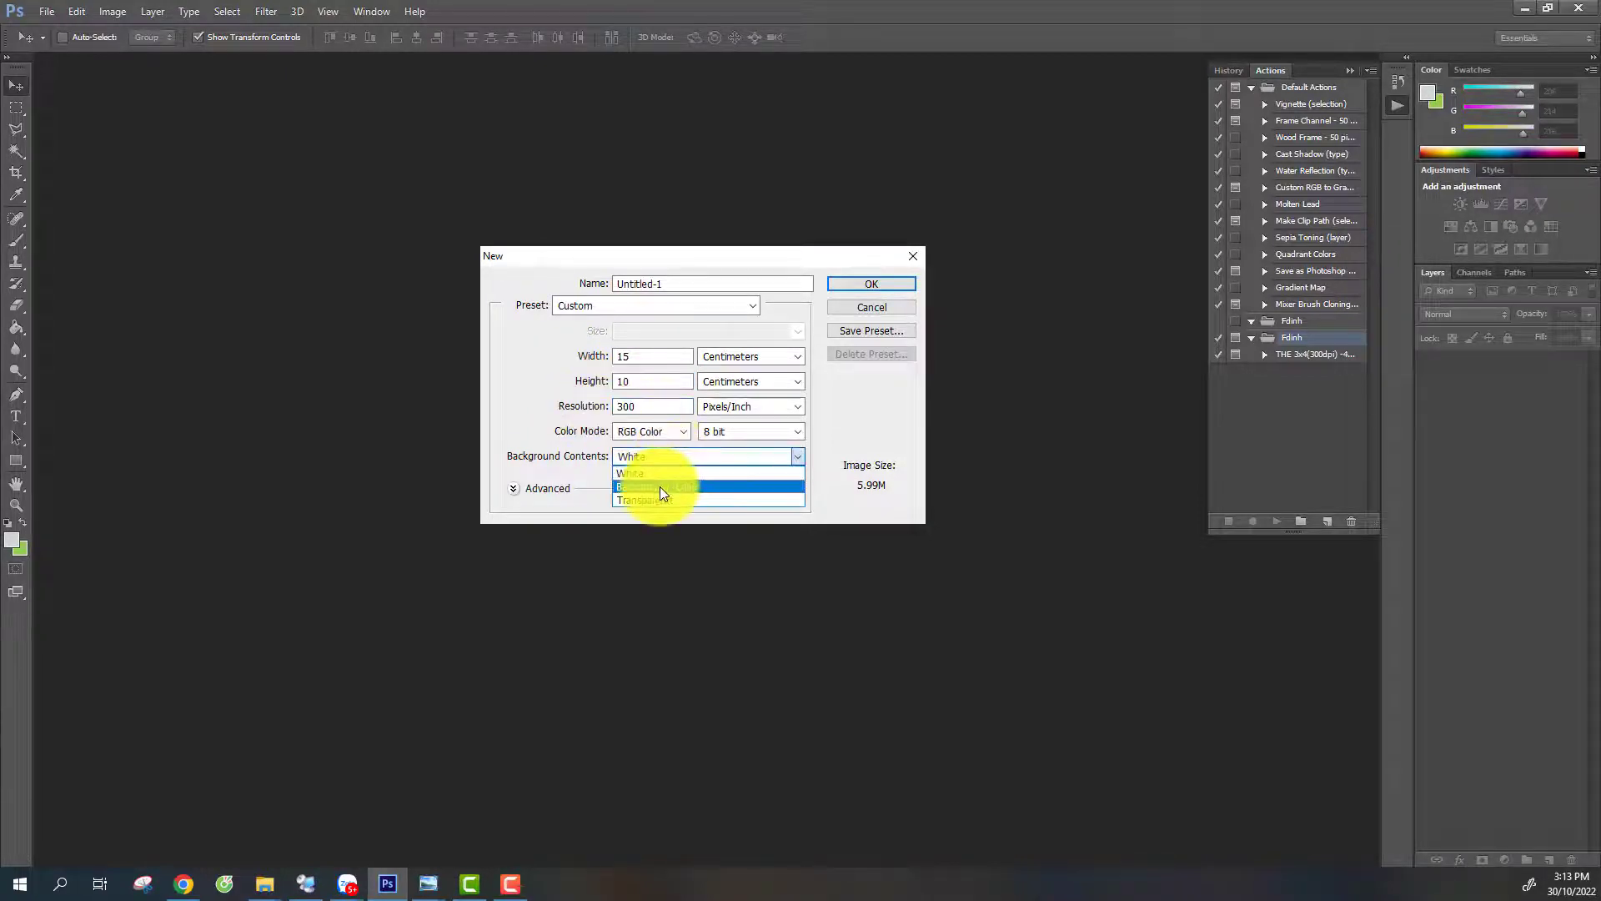
left_click(652, 468)
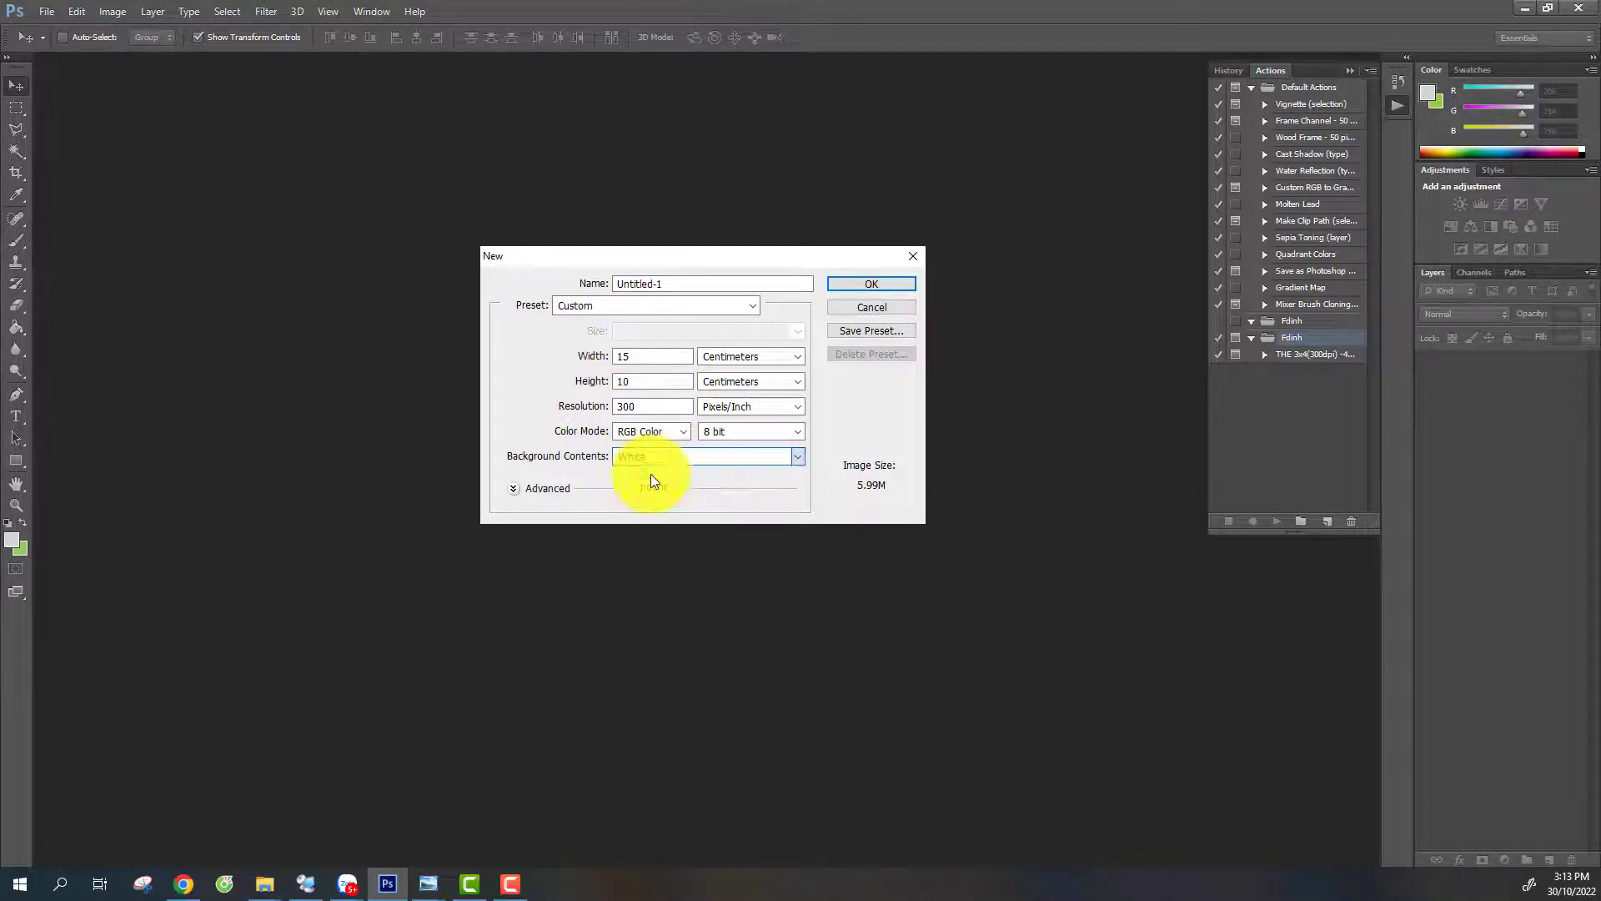
left_click(872, 285)
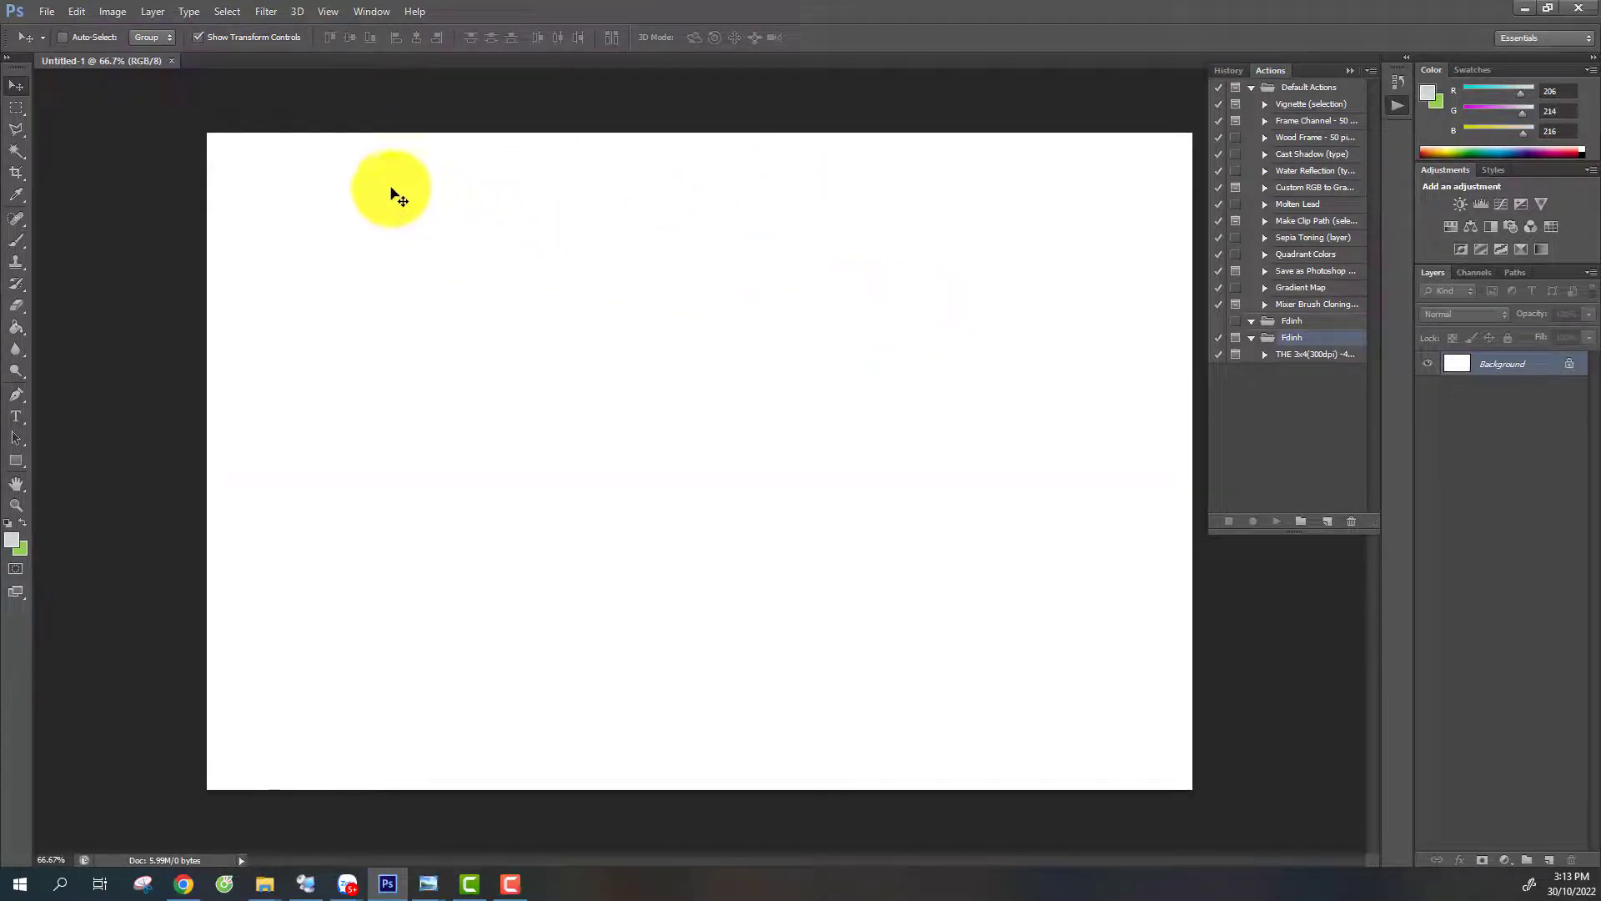
Open the anh4x6.jpg portrait from the Desktop folder
left_click(42, 10)
left_click(67, 42)
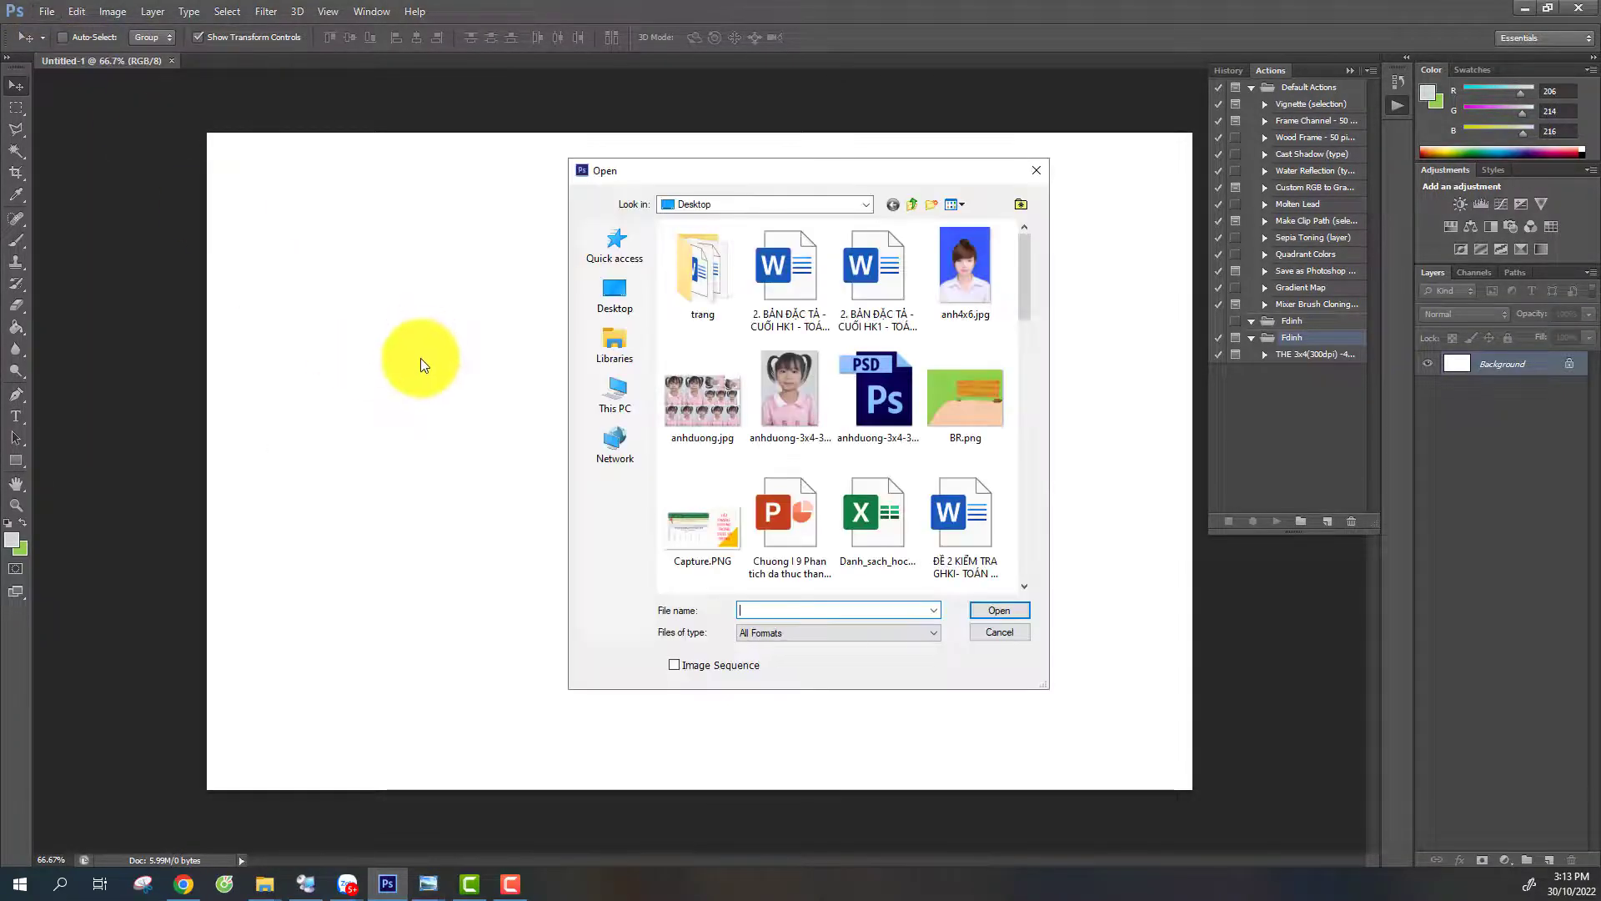
left_click(955, 265)
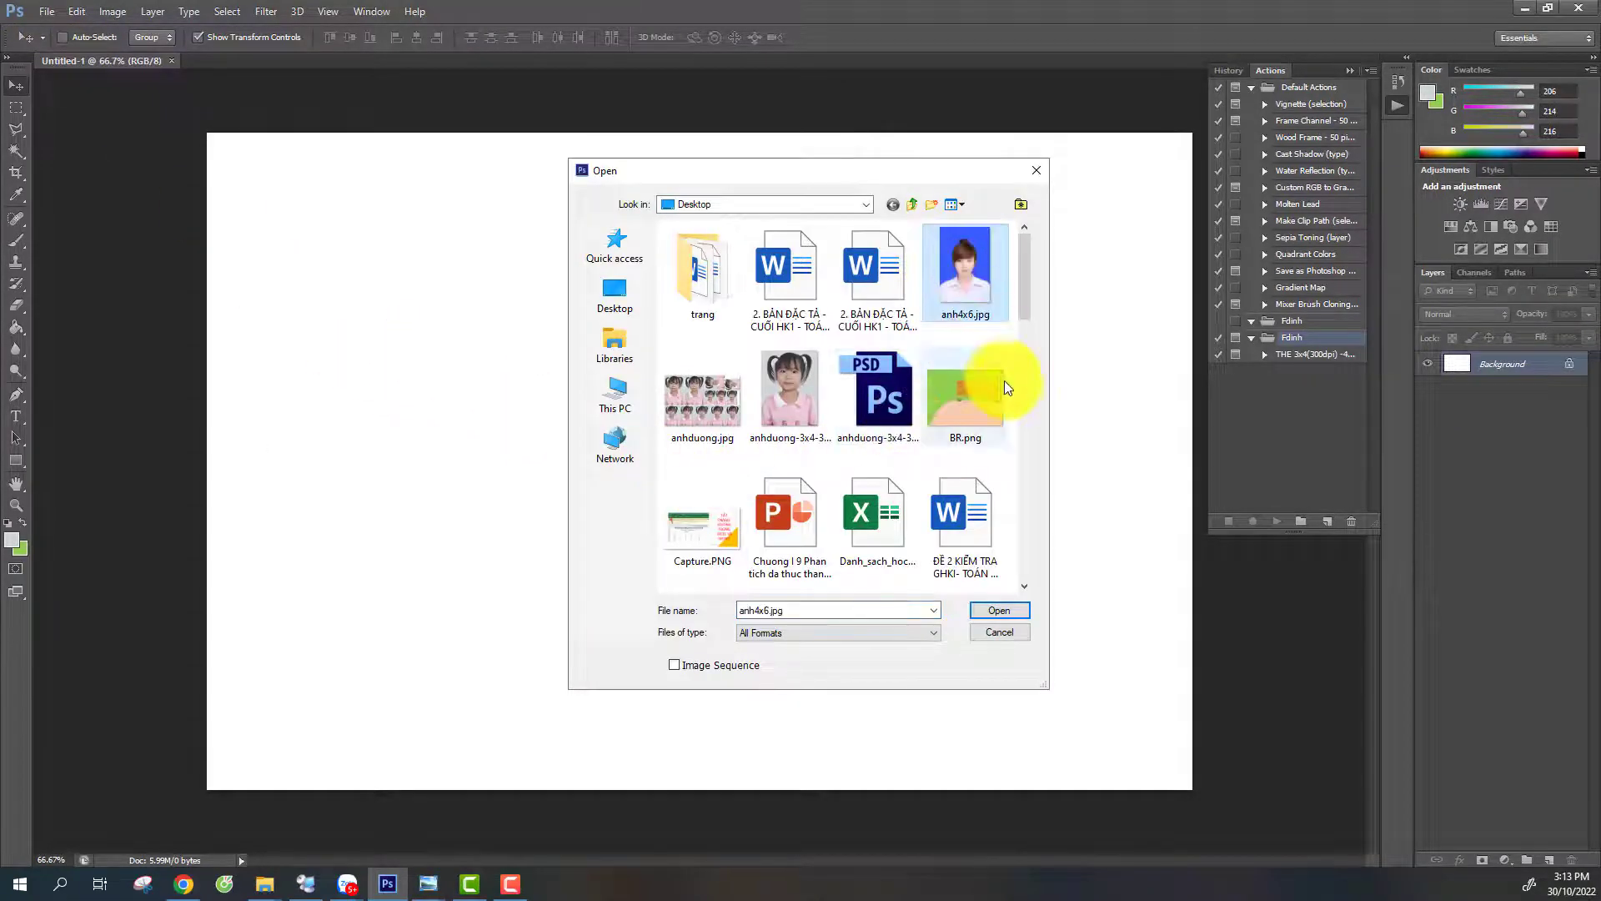
left_click(1006, 613)
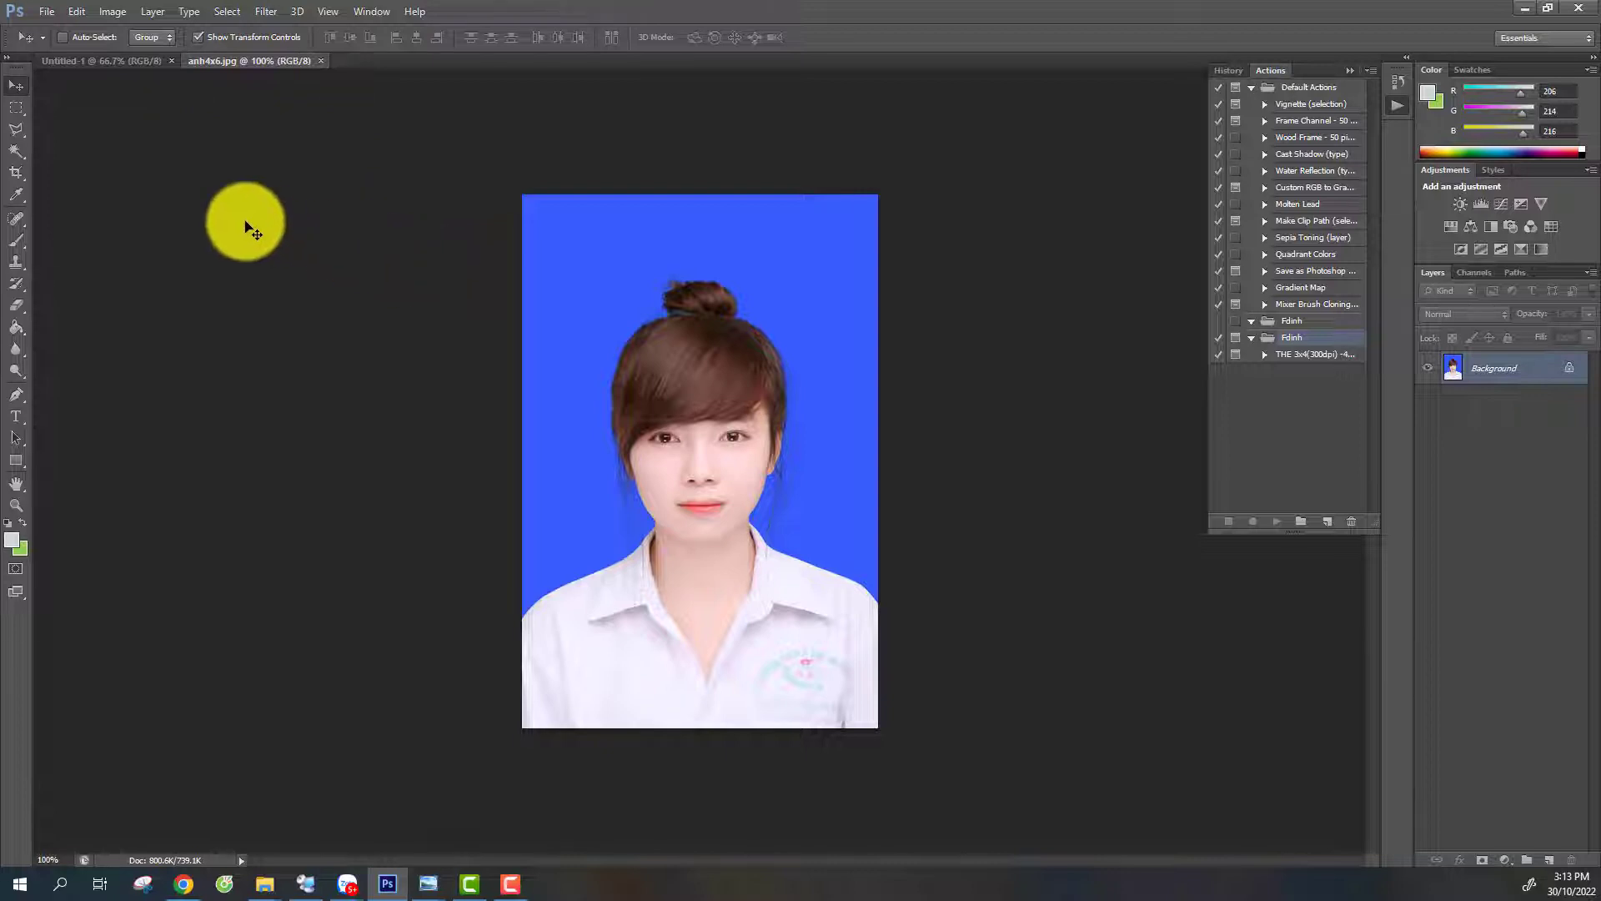
Crop the portrait using Size & Resolution set to 3 × 4 Centimeters at 300 ppi
left_click(18, 172)
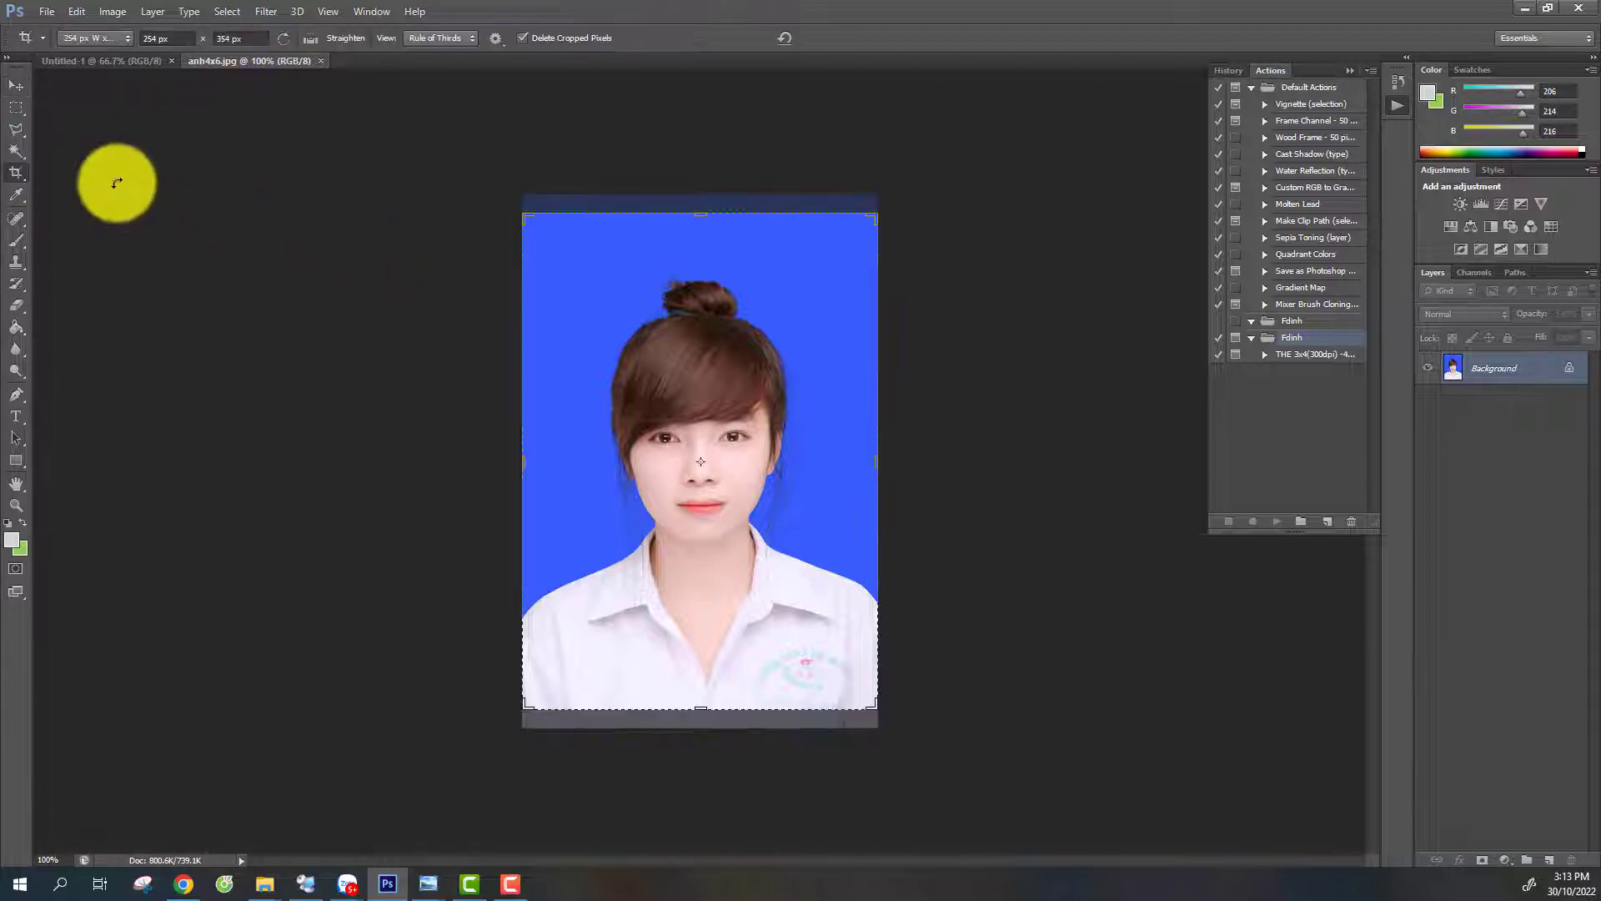
left_click(120, 38)
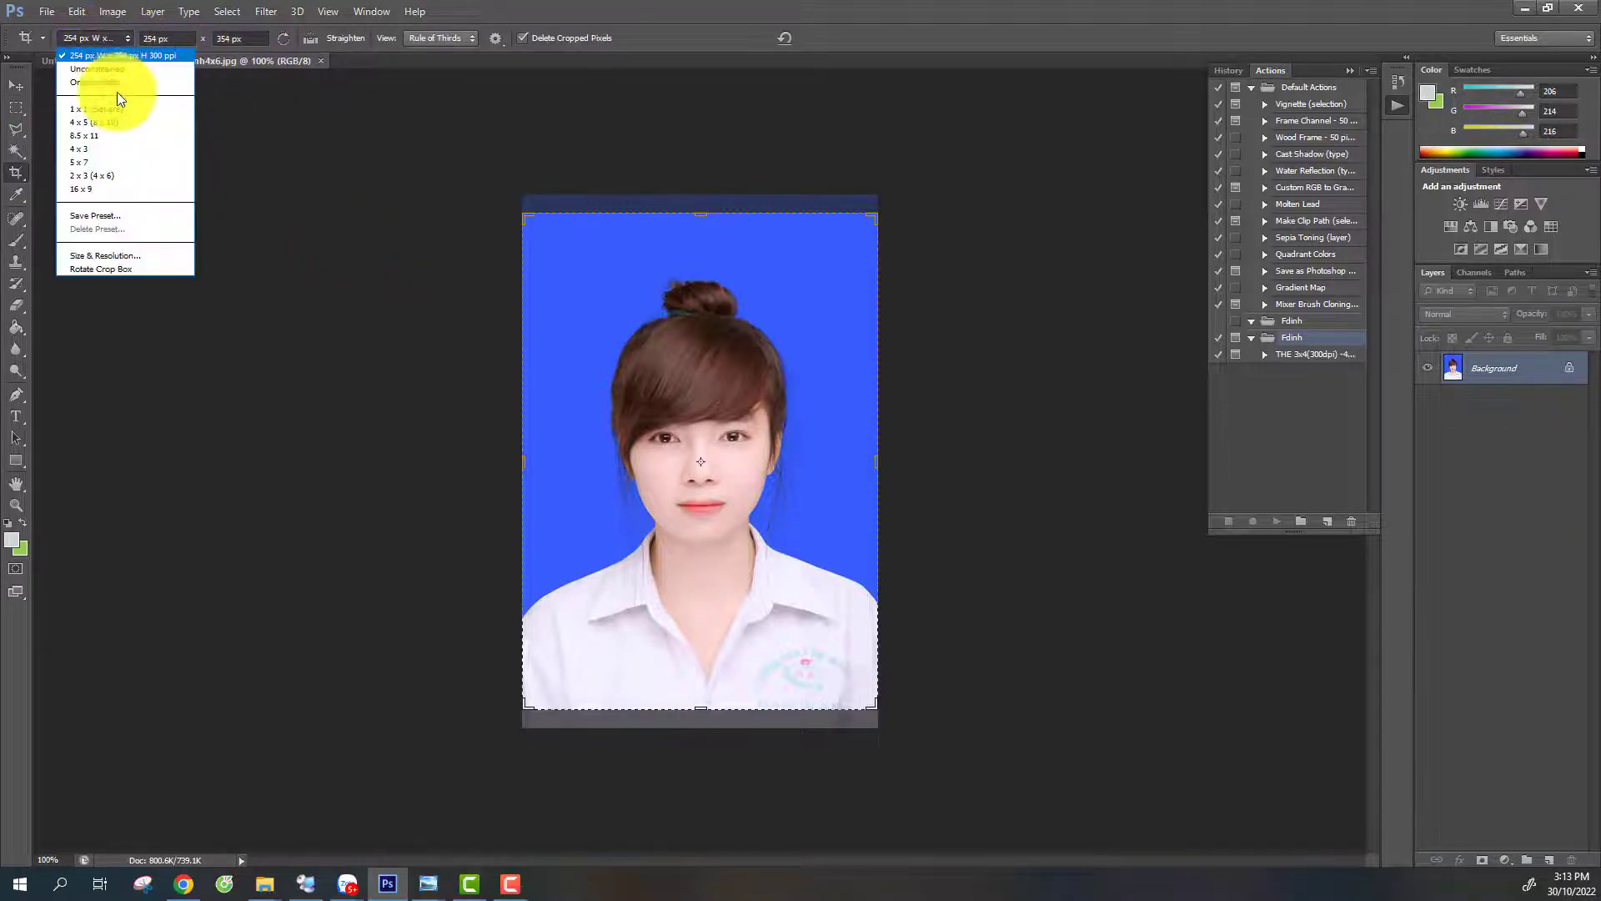
left_click(118, 258)
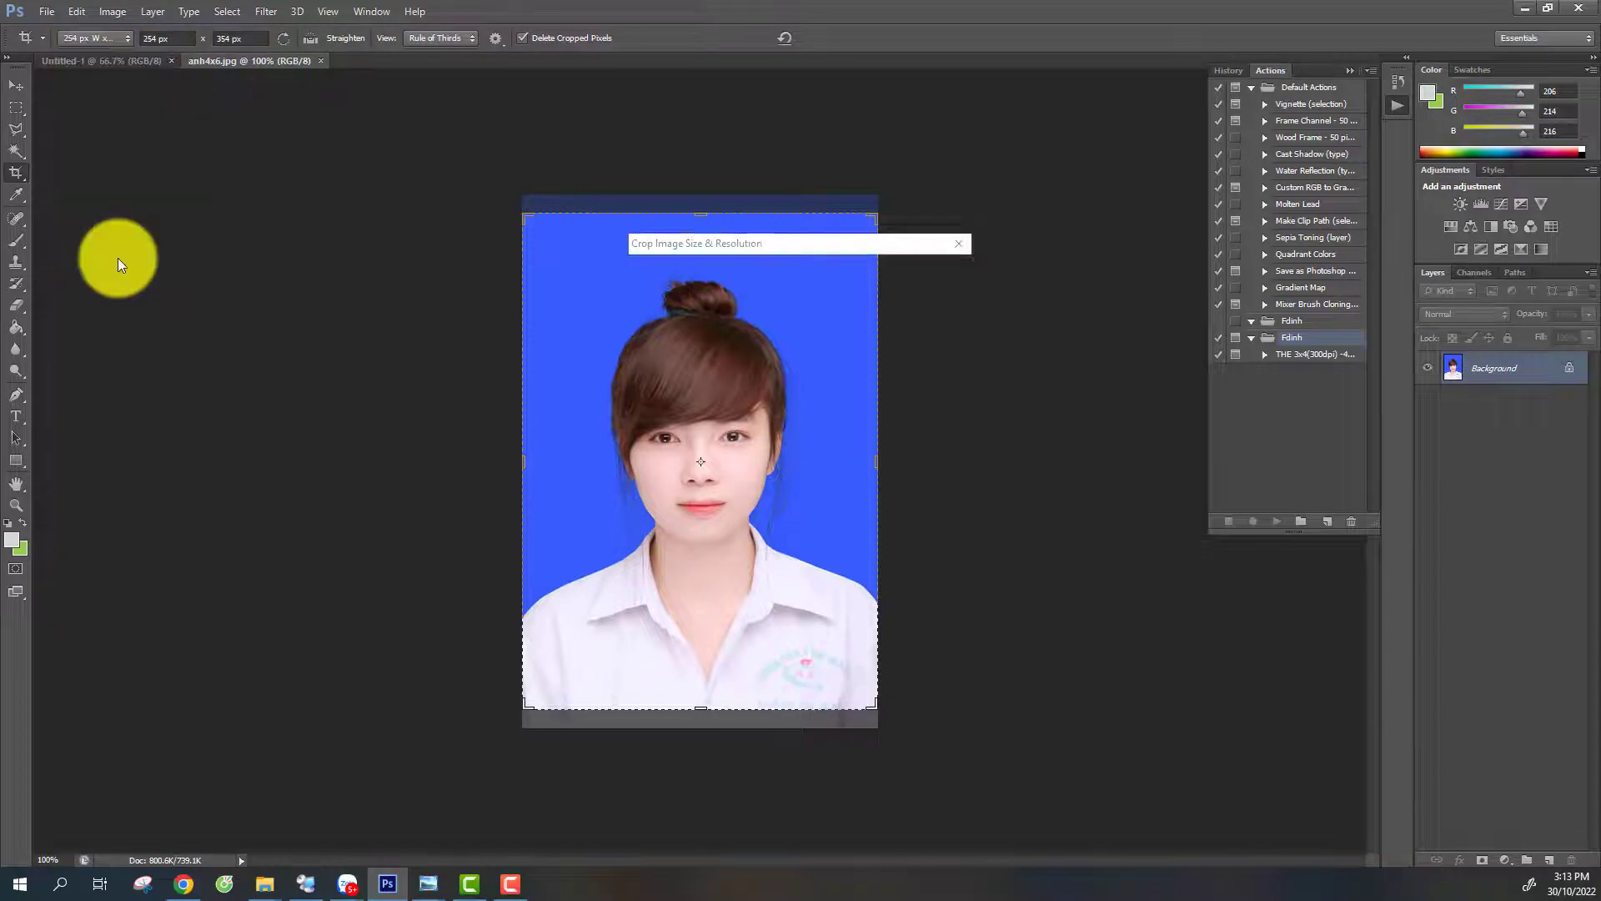
left_click(838, 298)
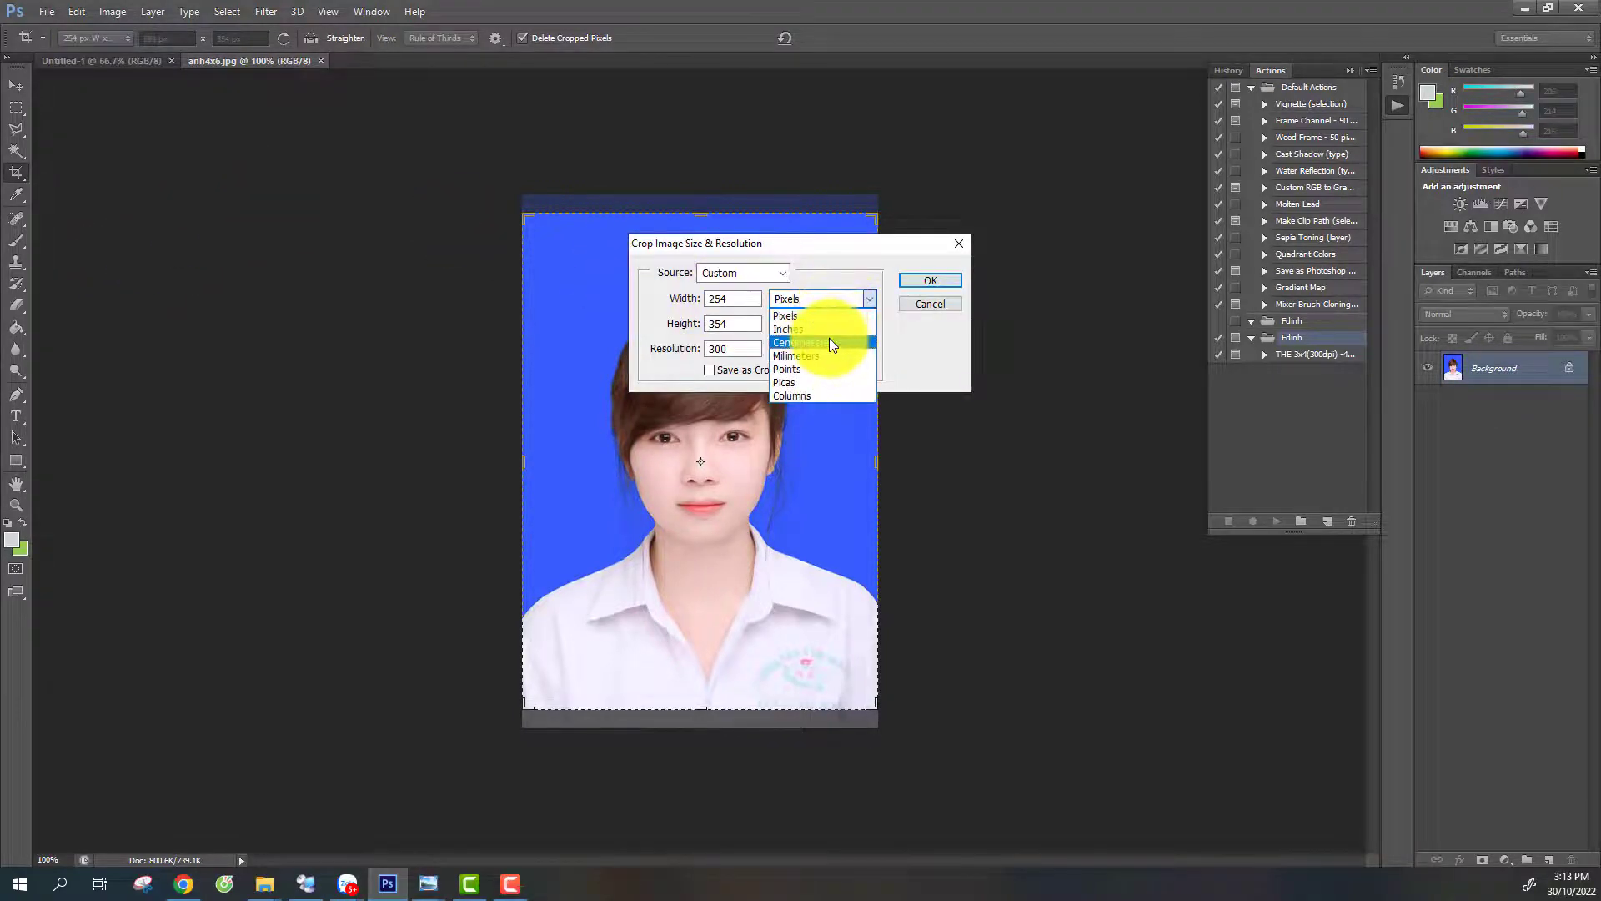
left_click(829, 338)
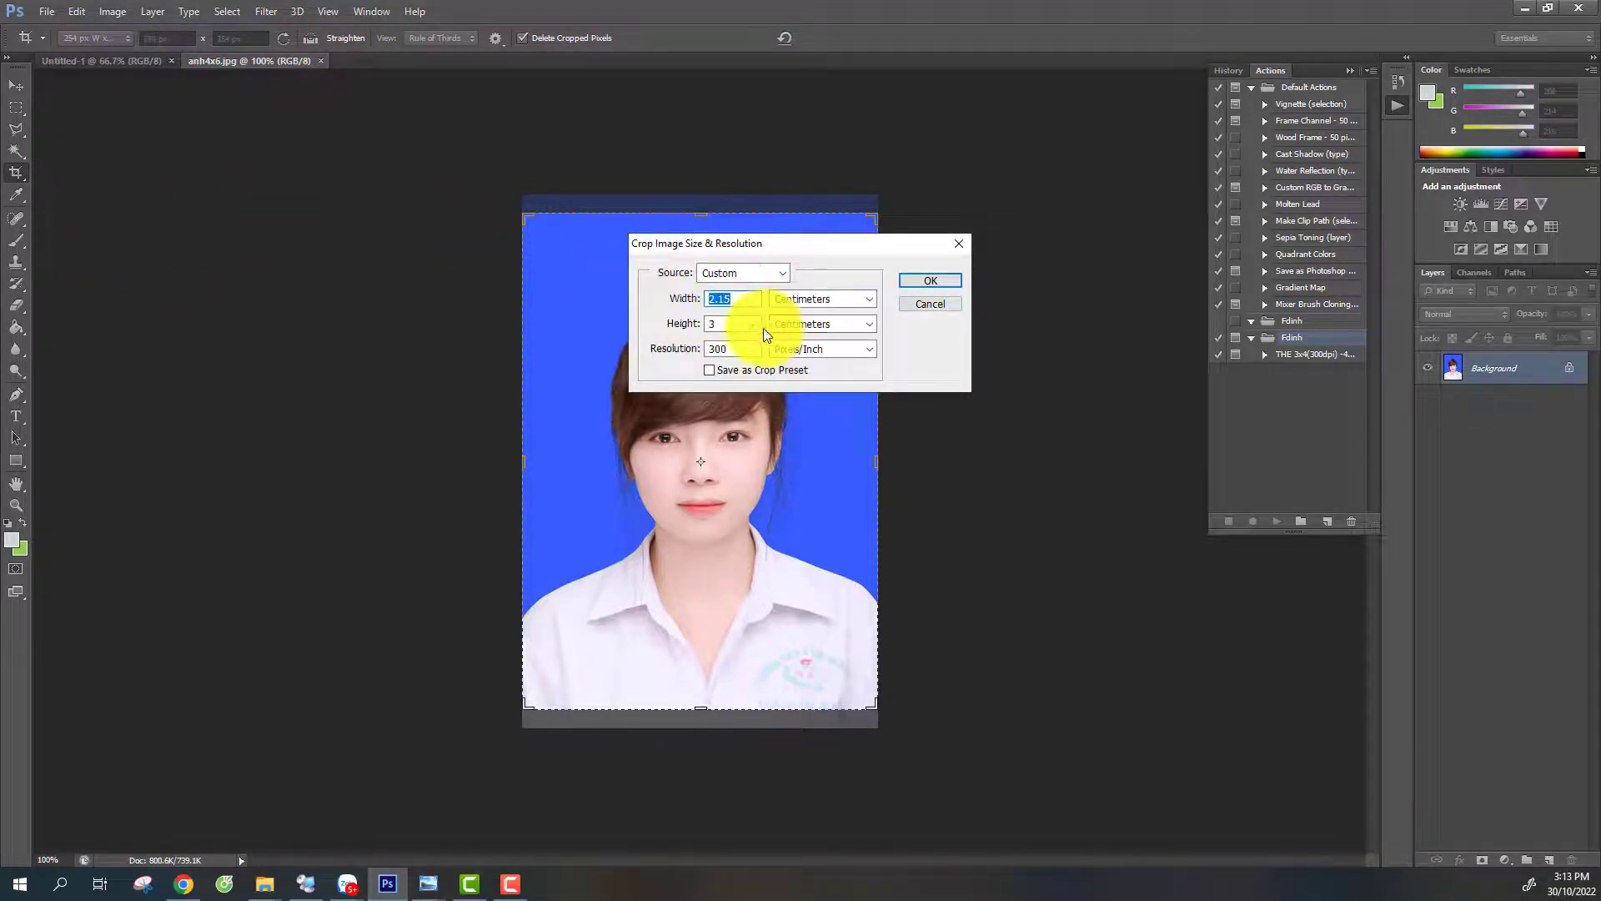
type("4")
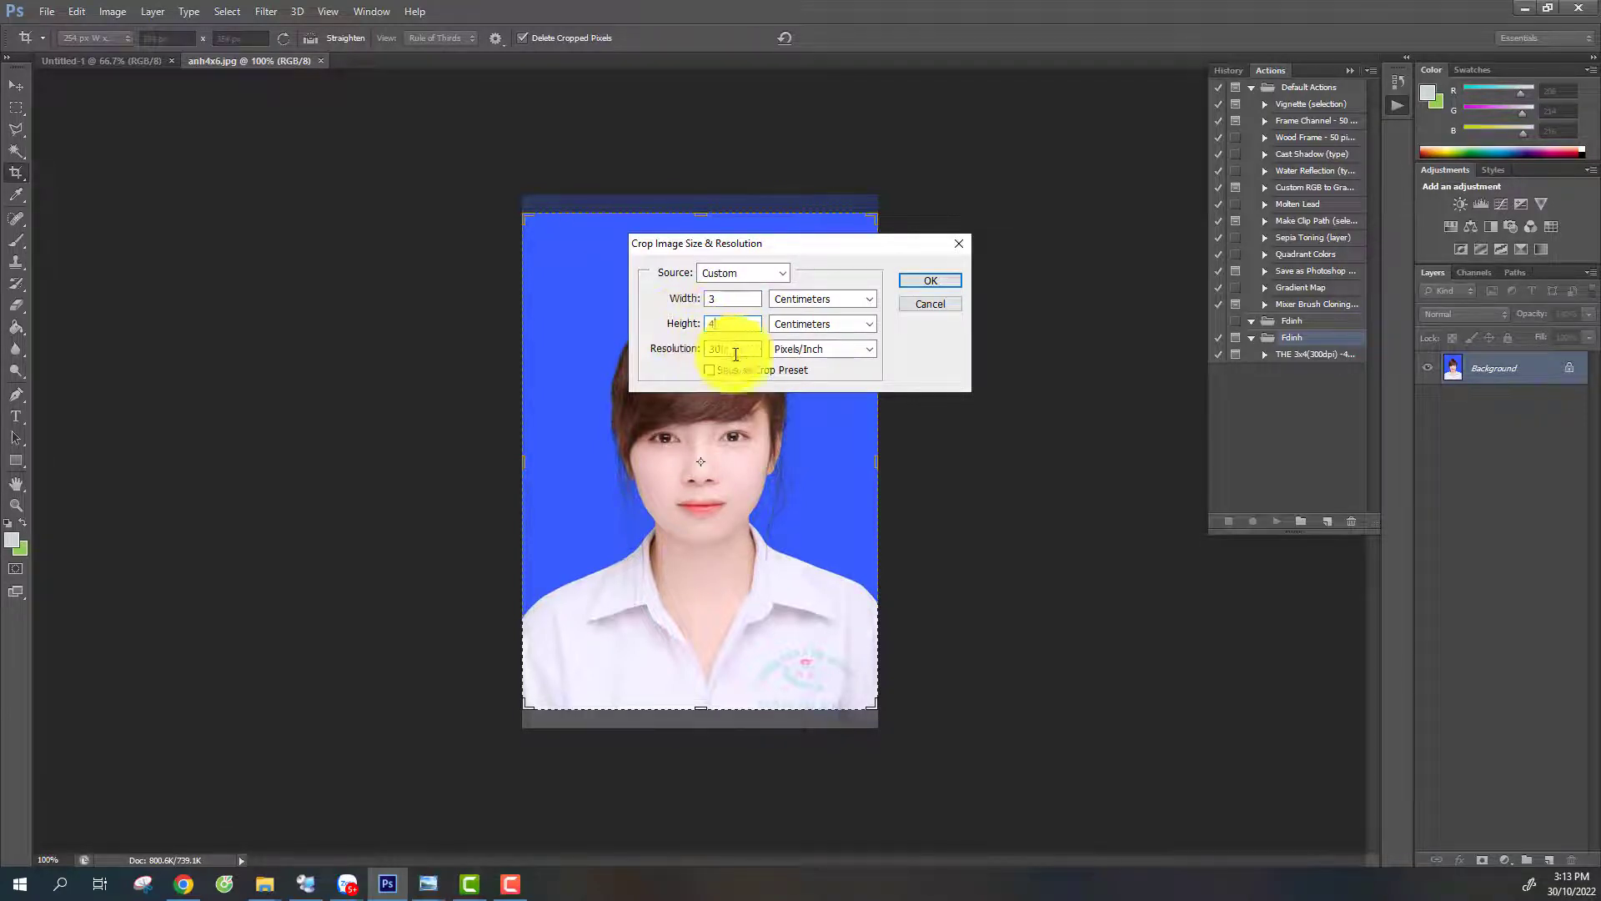
key("Tab")
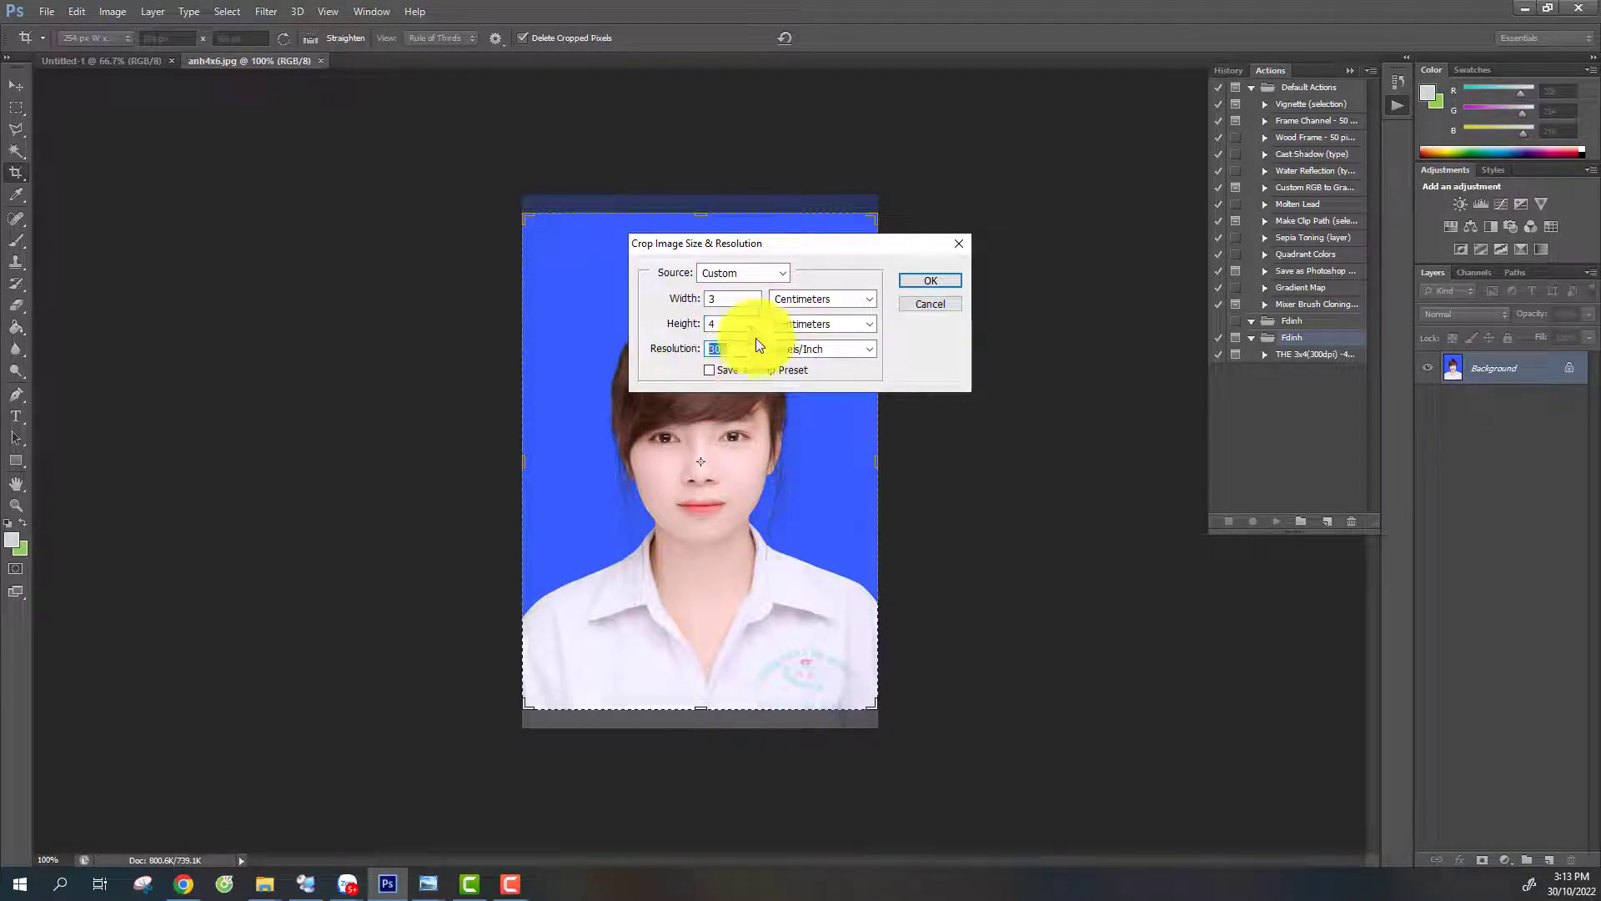
left_click(929, 280)
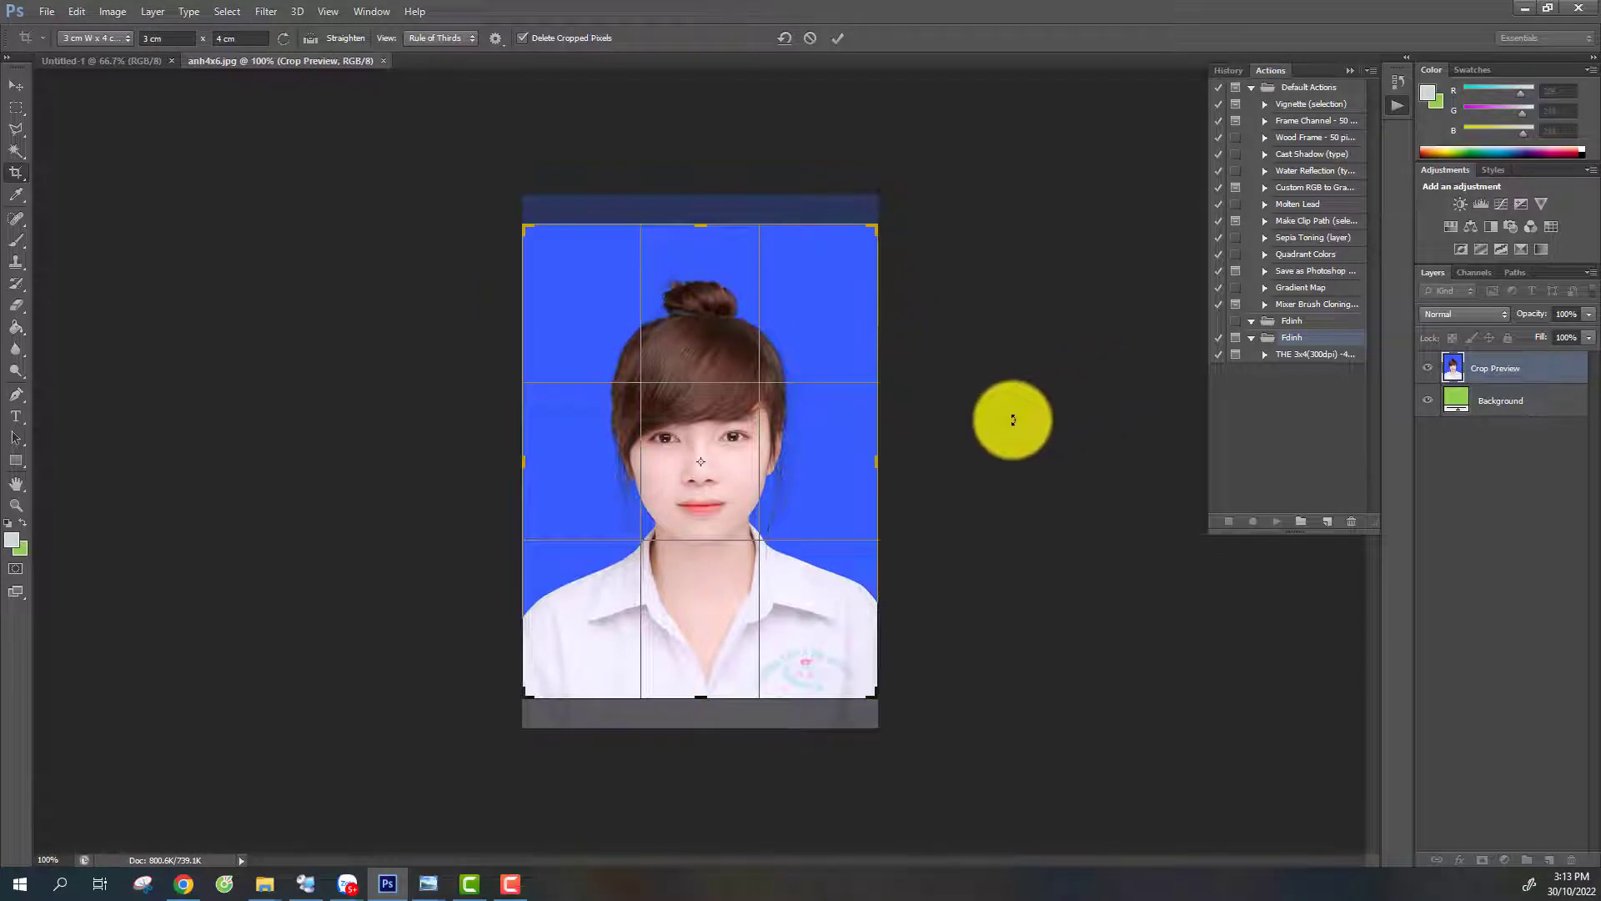
key("Return")
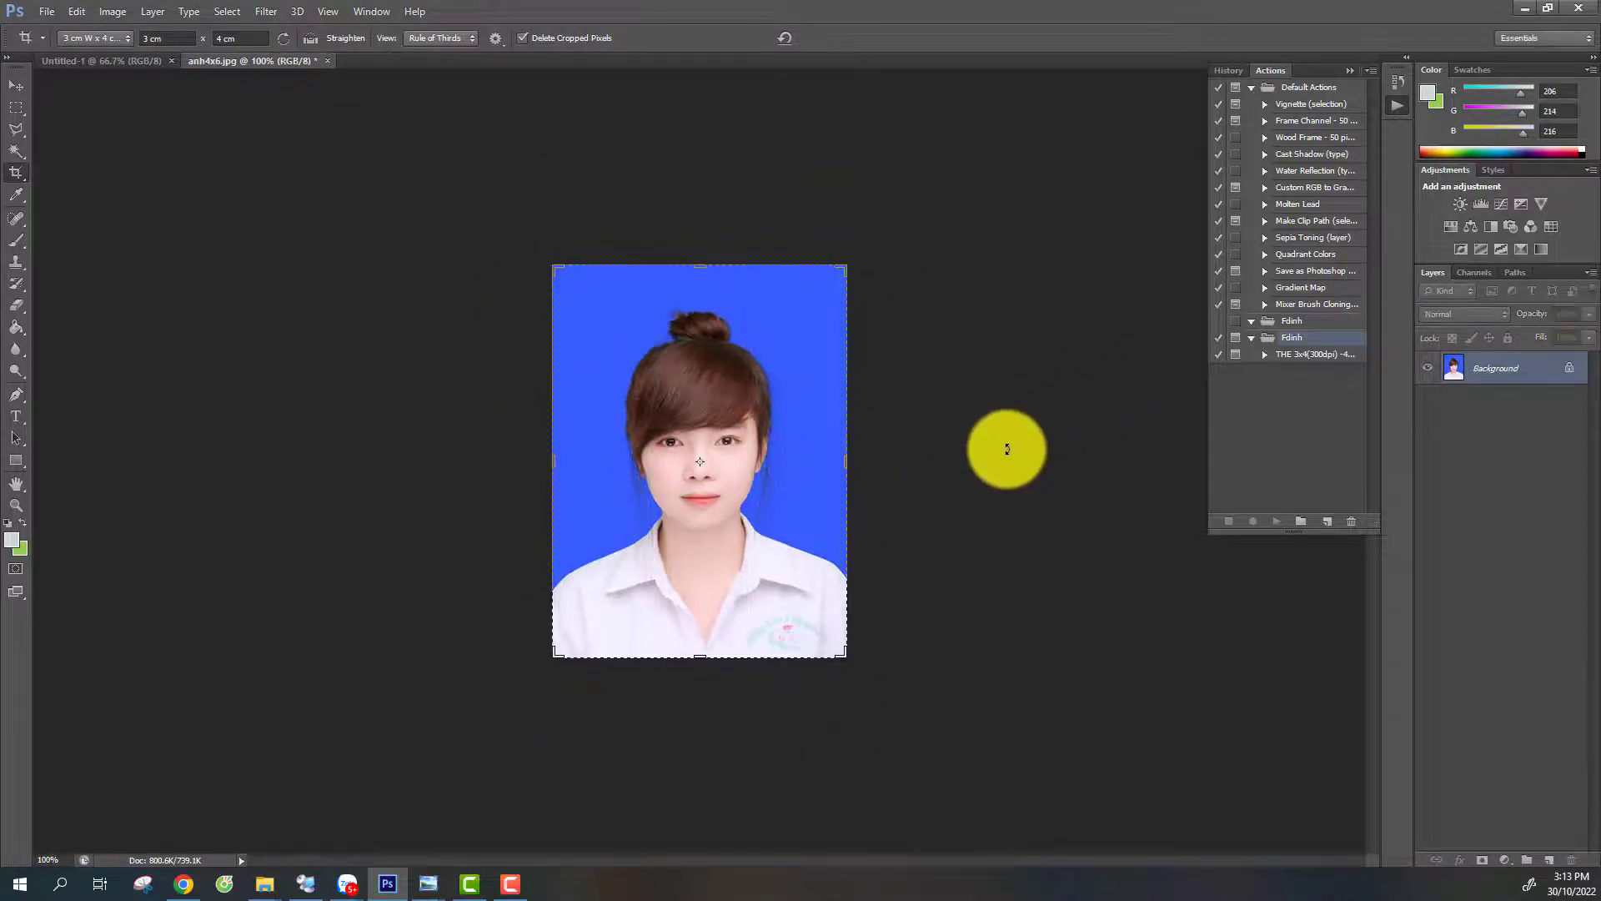
Play the THE 3x4(300dpi) action and accept its 90° Arbitrary Rotate prompt
left_click(1289, 357)
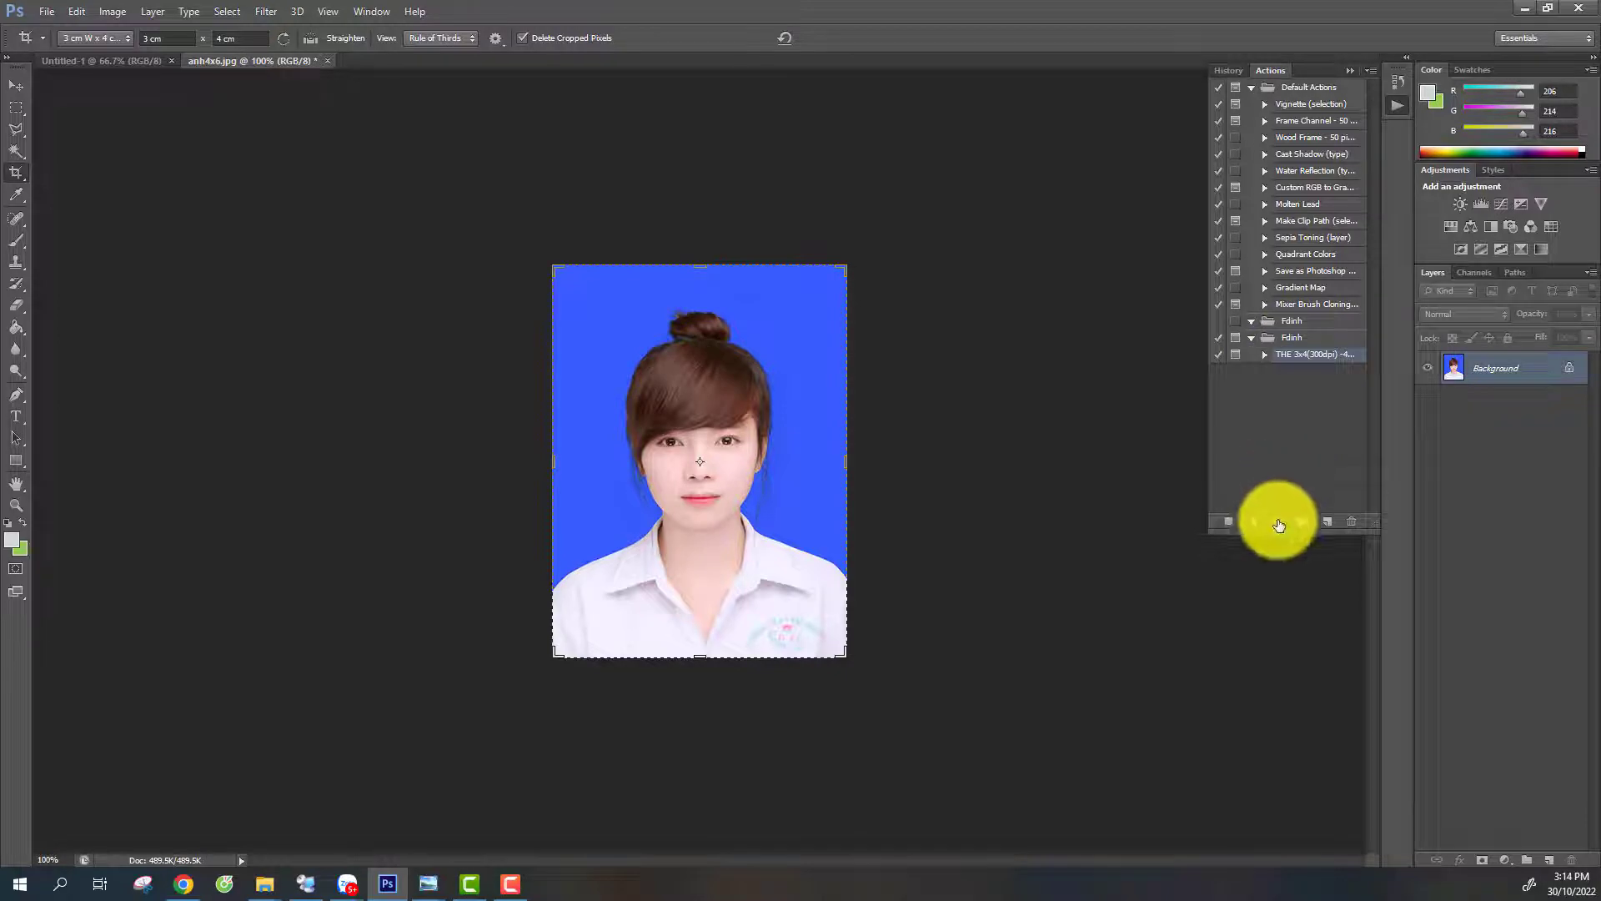
left_click(1278, 523)
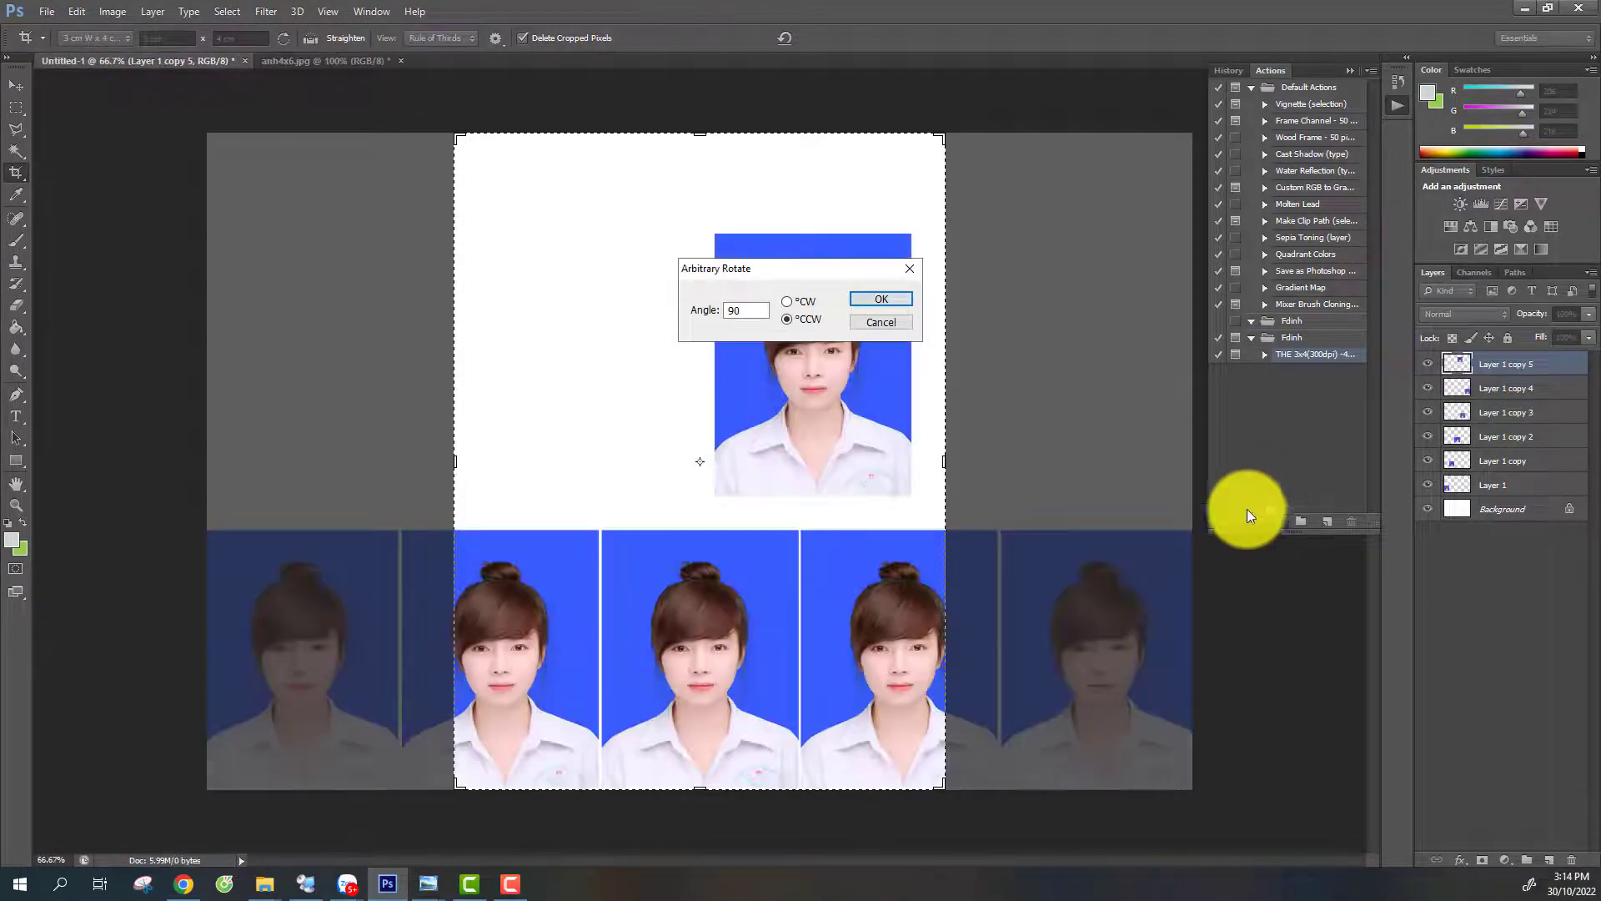
left_click(883, 303)
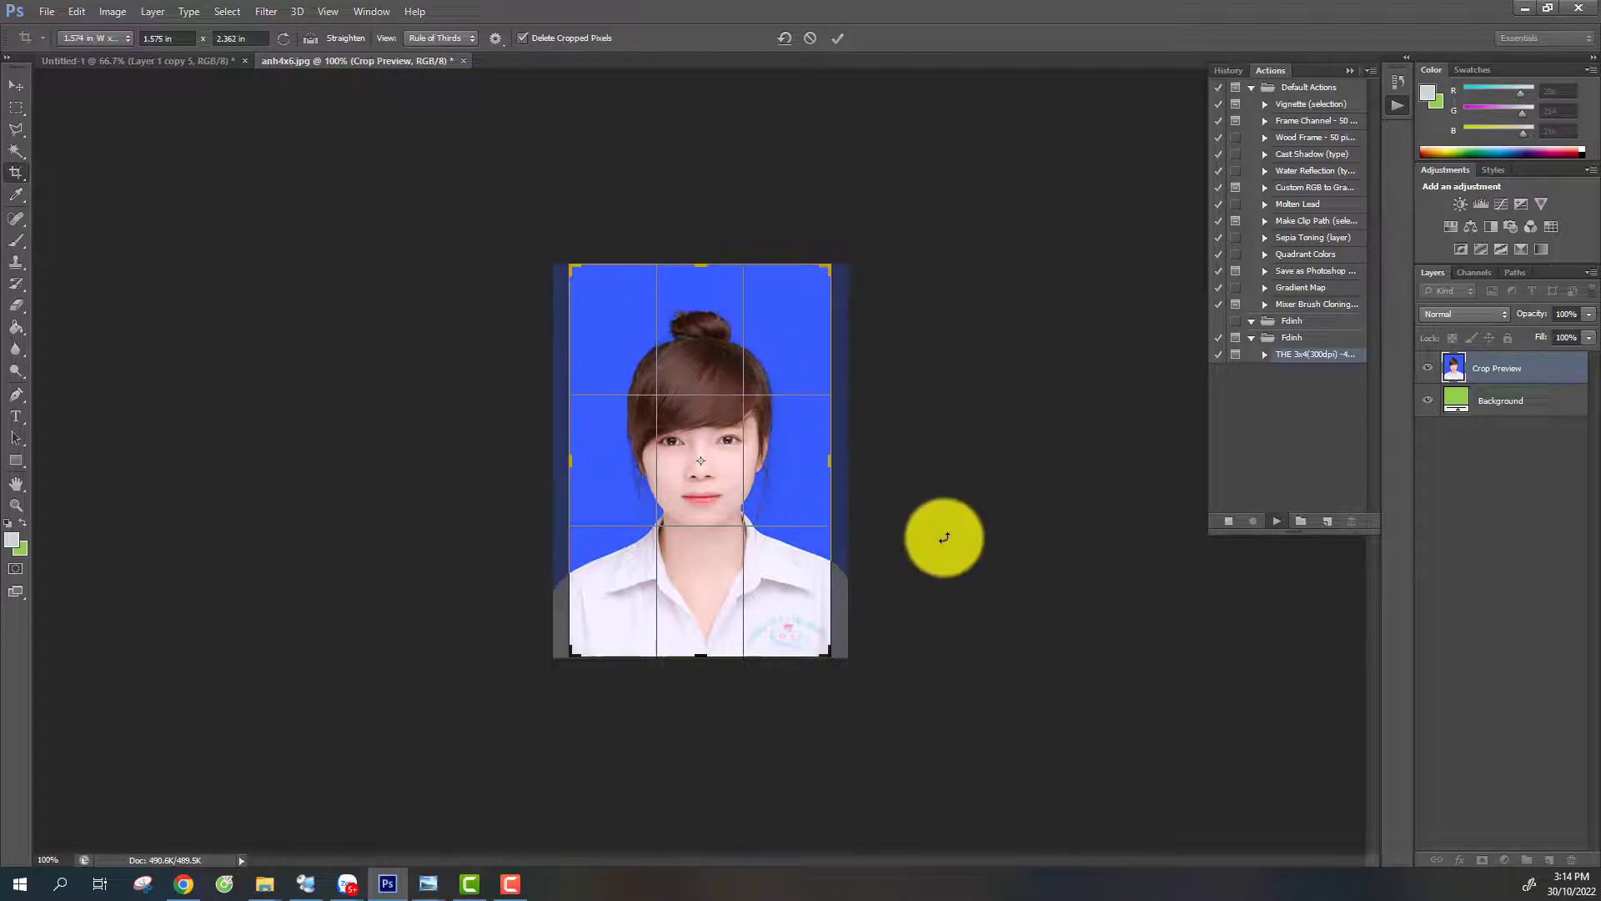
Commit the action's crops, reposition the portrait, and accept the JPEG Options and rotation prompts
key("Return")
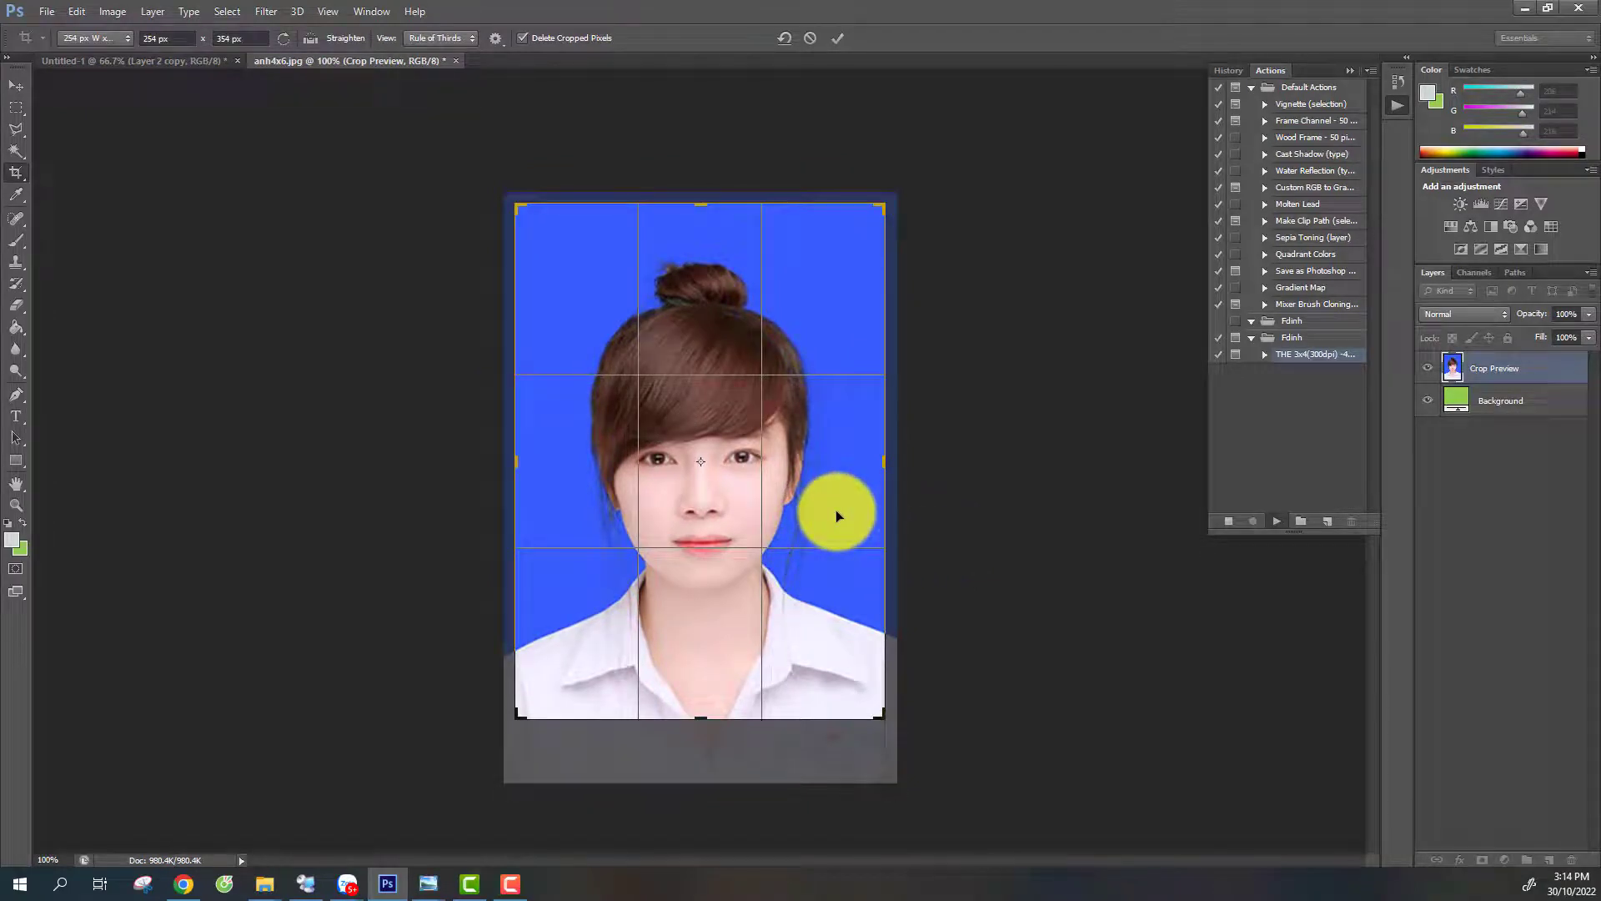
left_click_drag(836, 510, 838, 463)
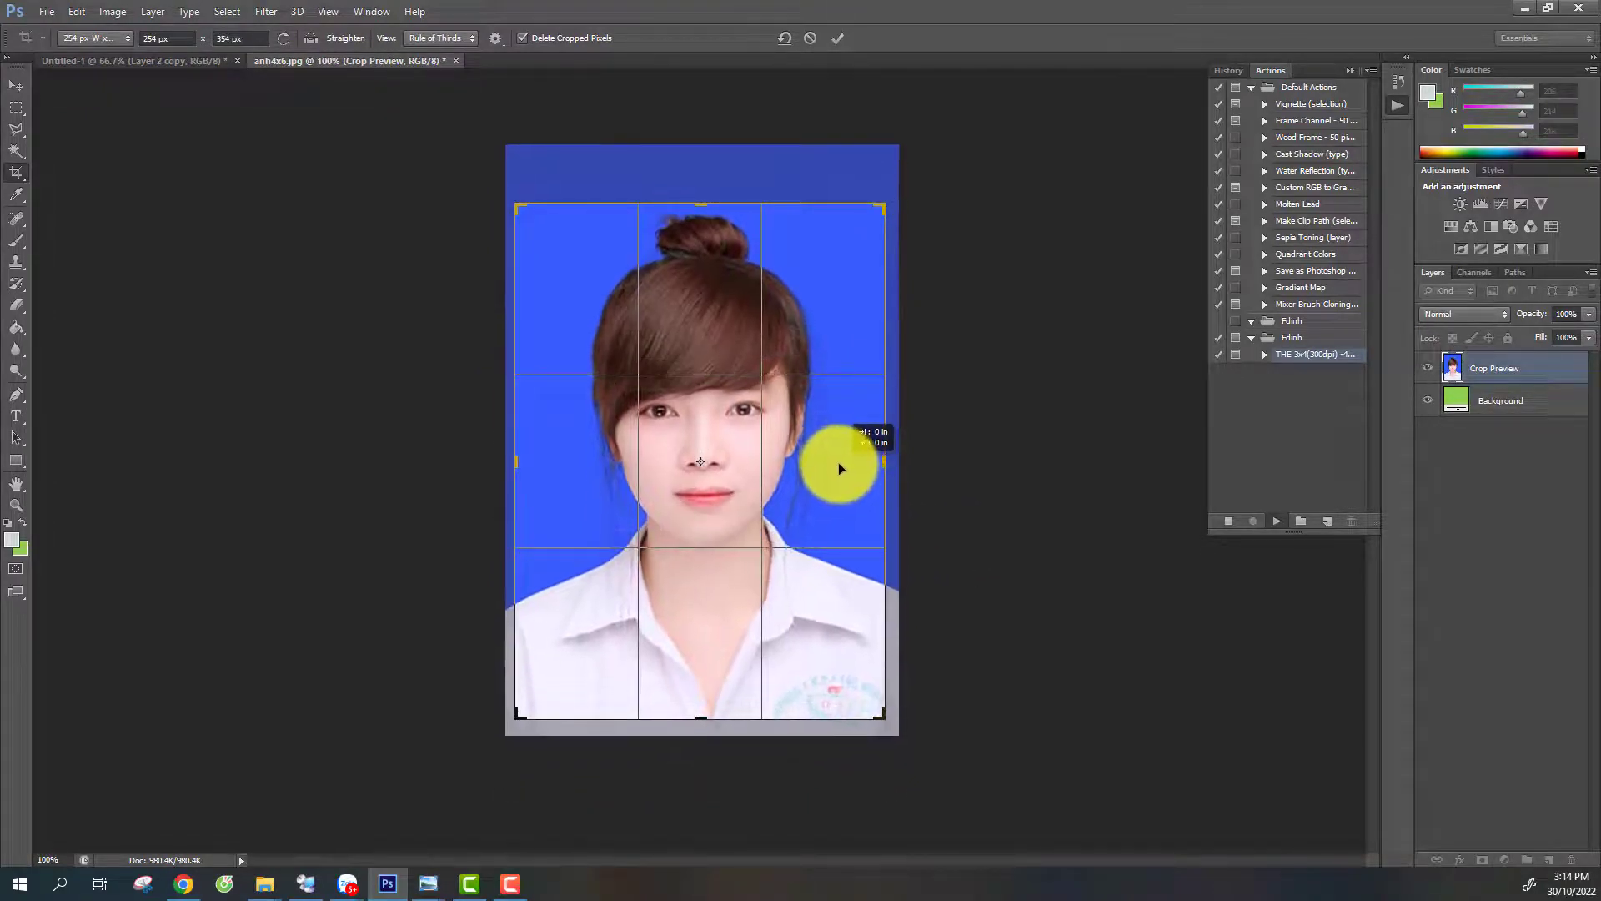
key("Return")
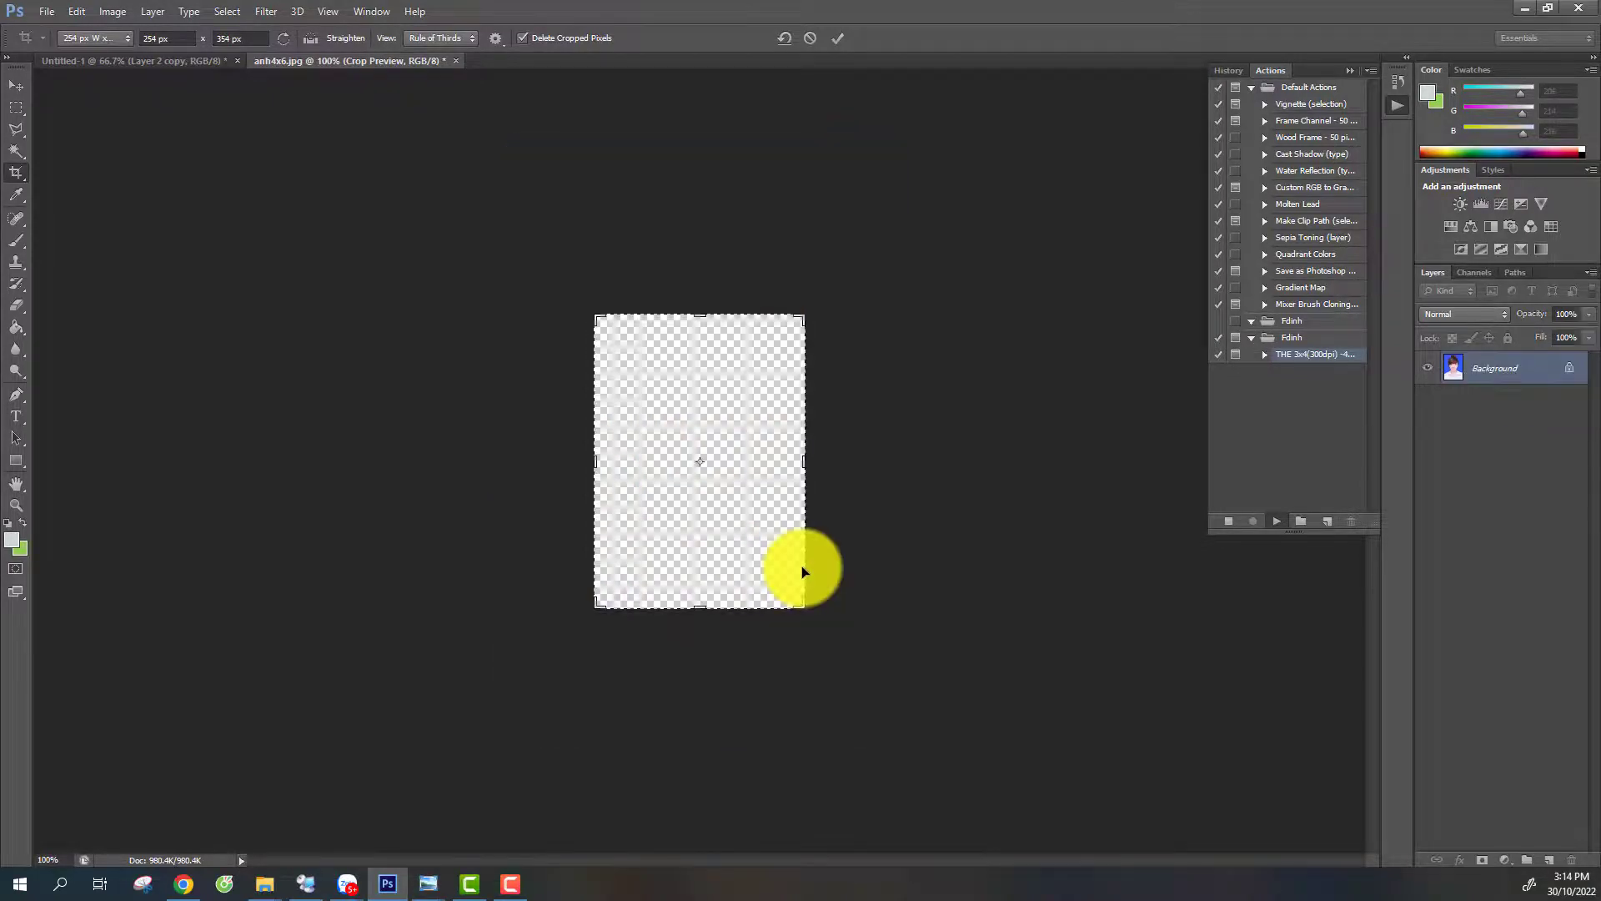
left_click(734, 329)
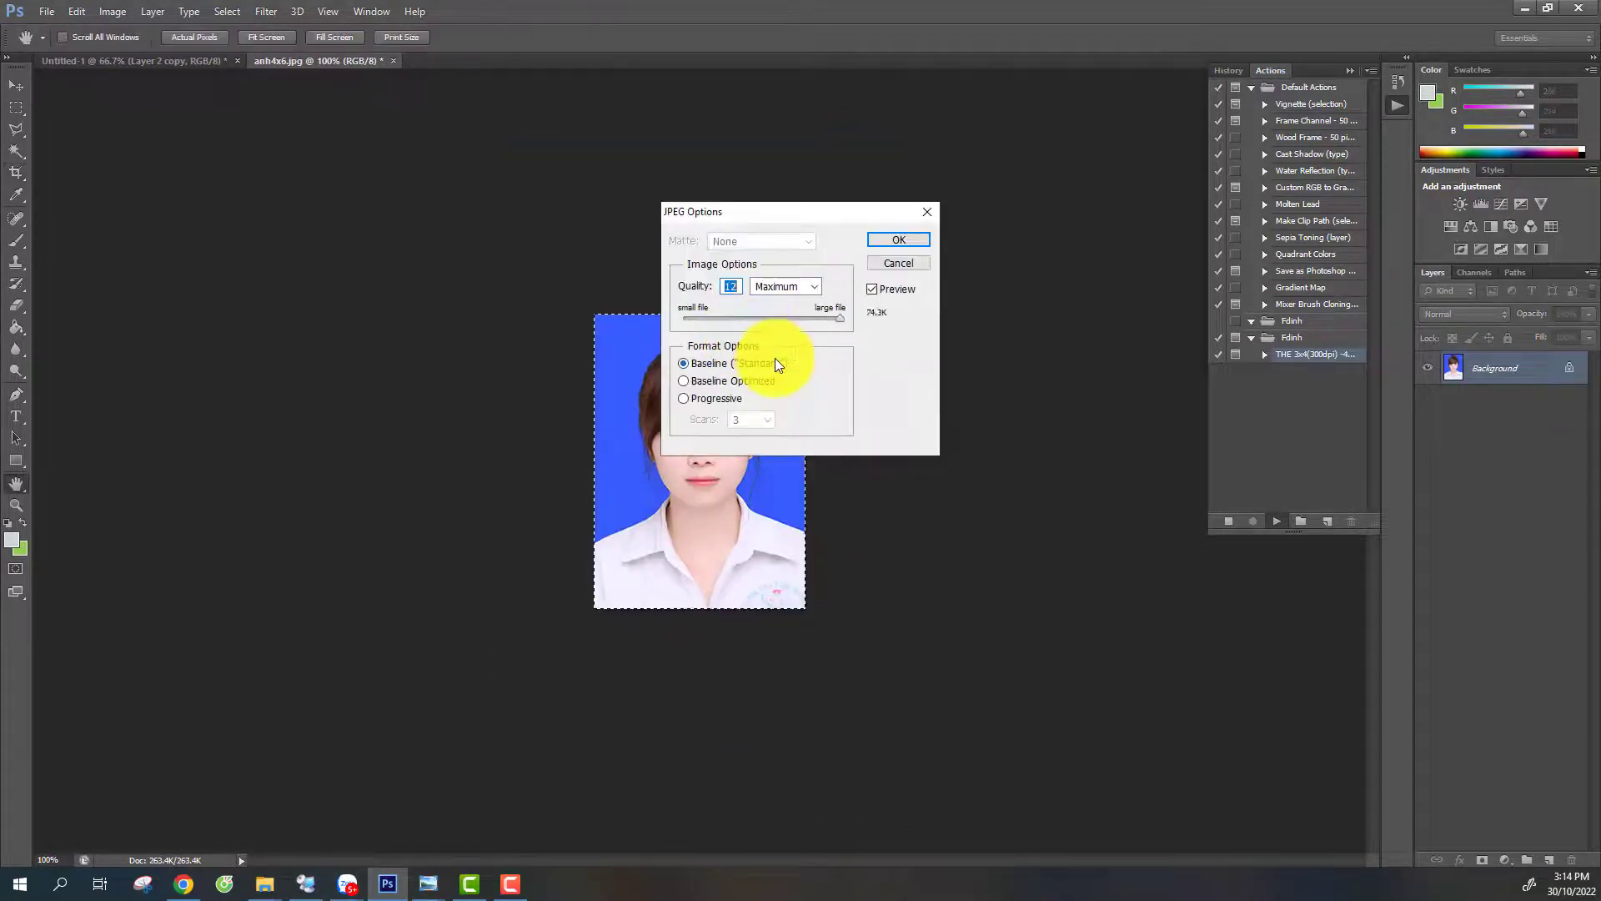
left_click(909, 244)
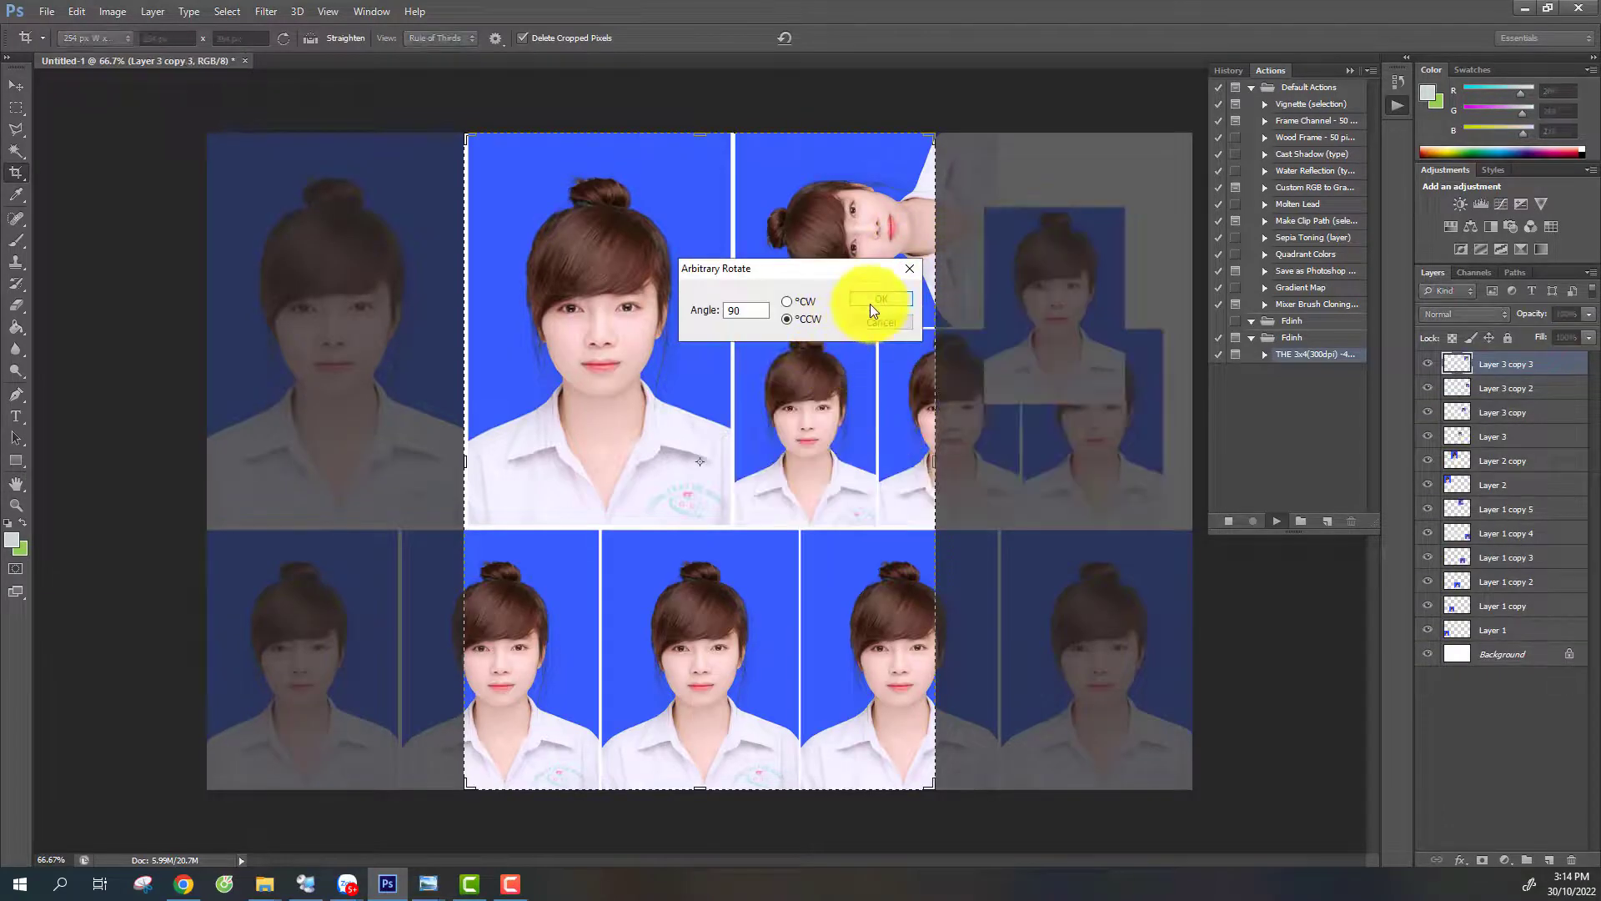
left_click(873, 302)
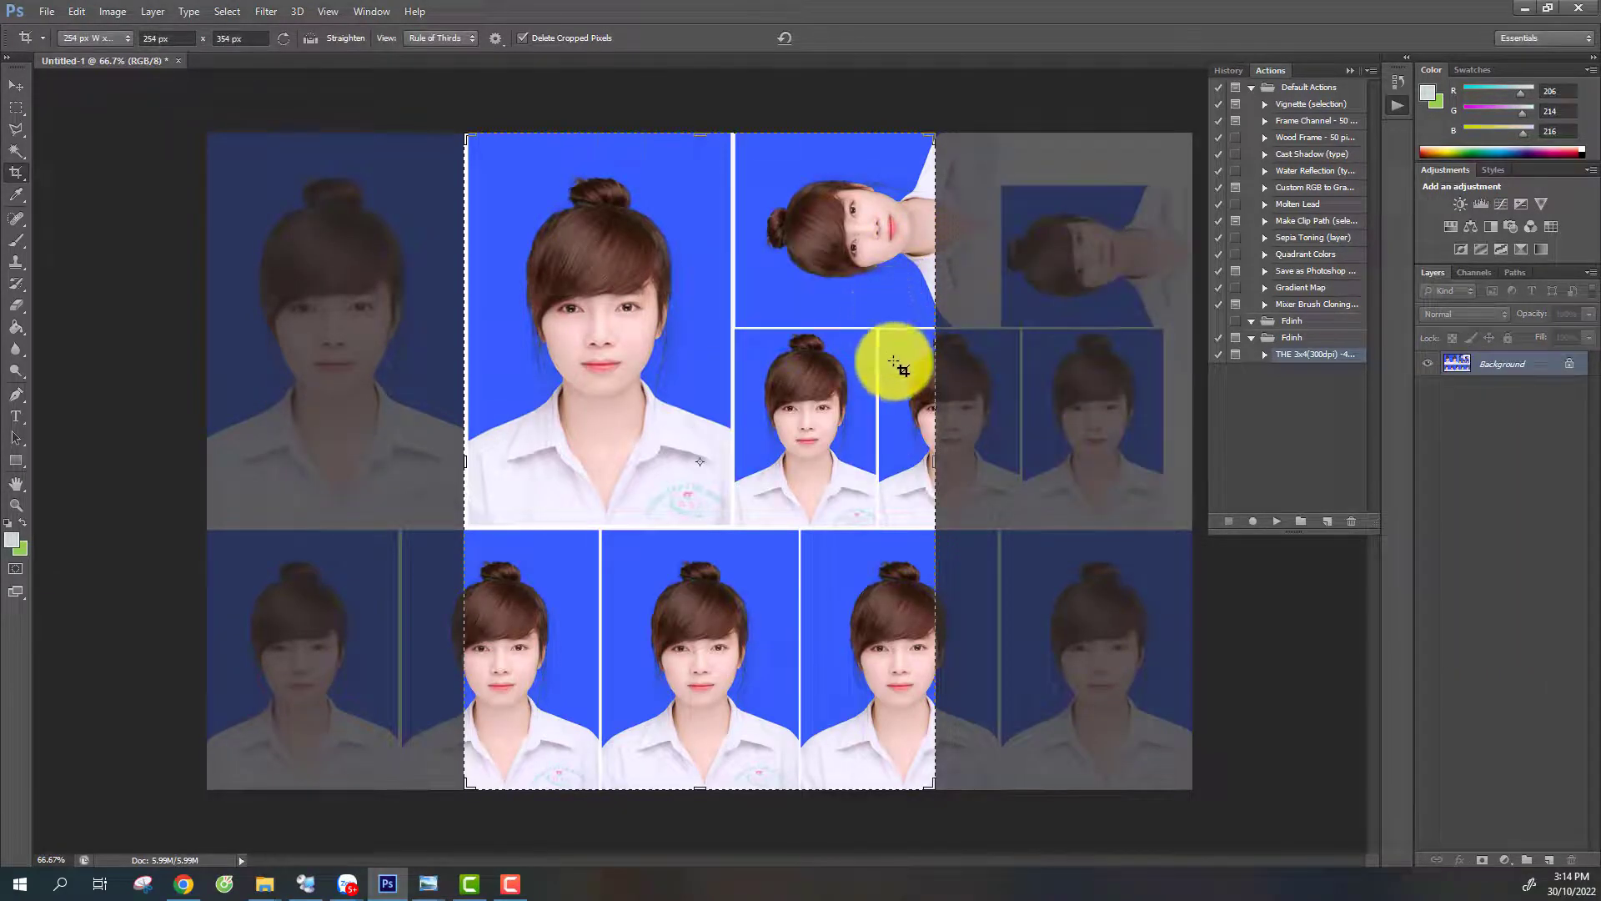
left_click(20, 85)
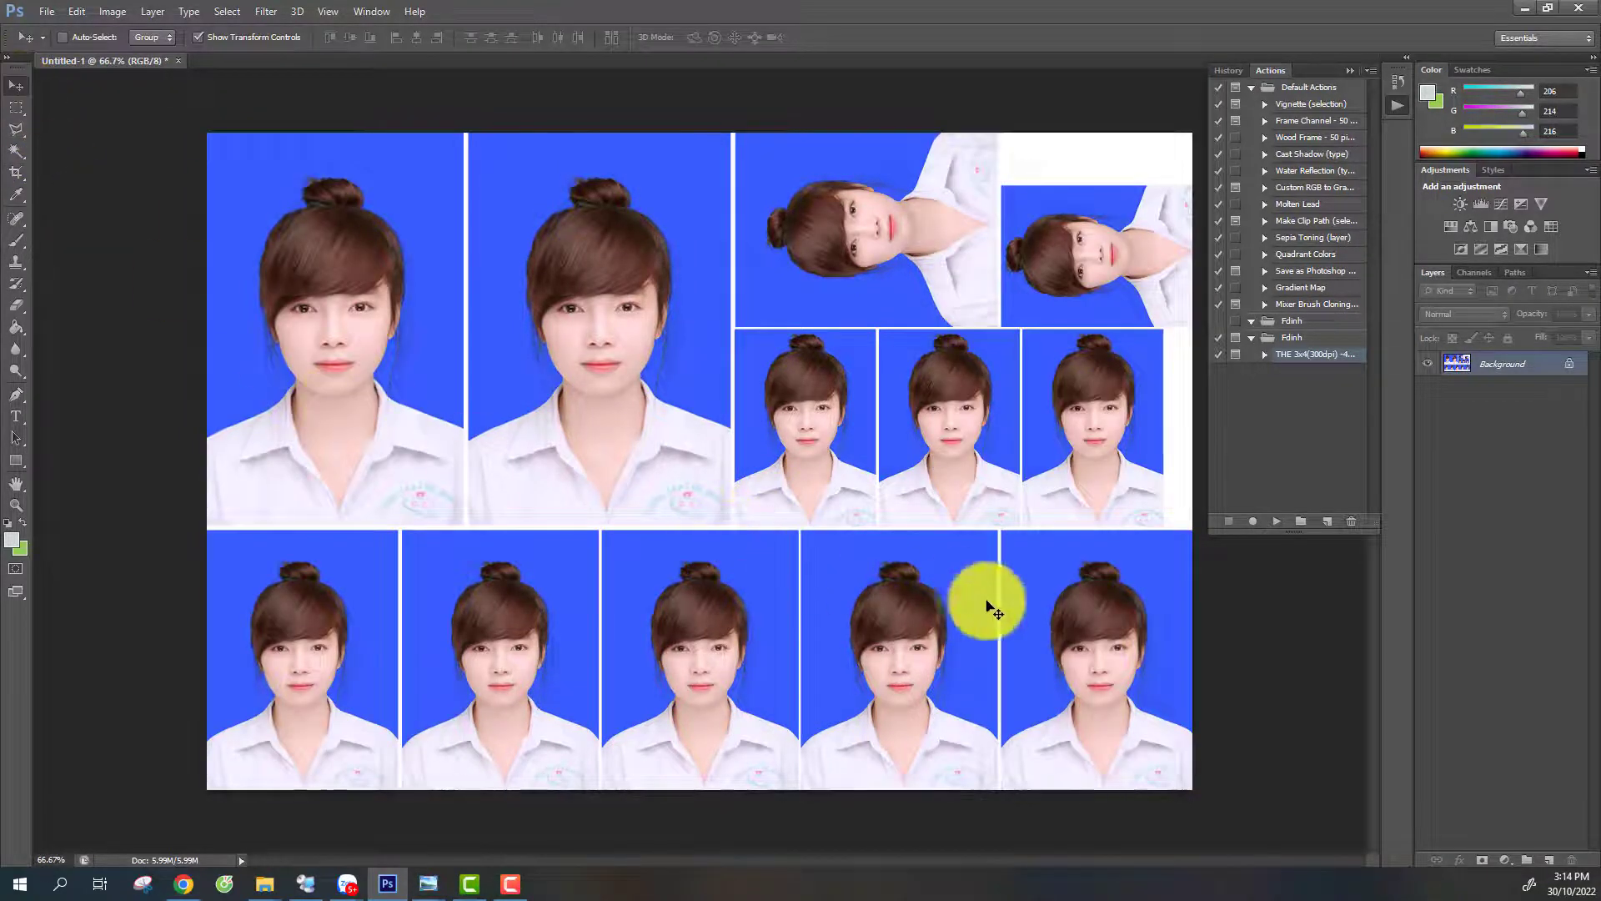